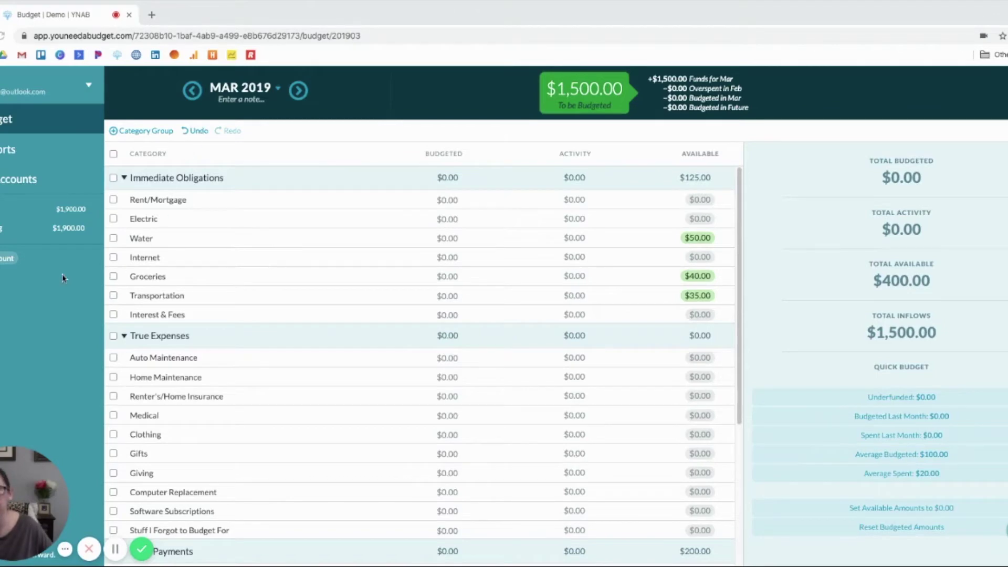
Open the Checking register and look over the scheduled $900 Mortgage payment without changing it
click(35, 236)
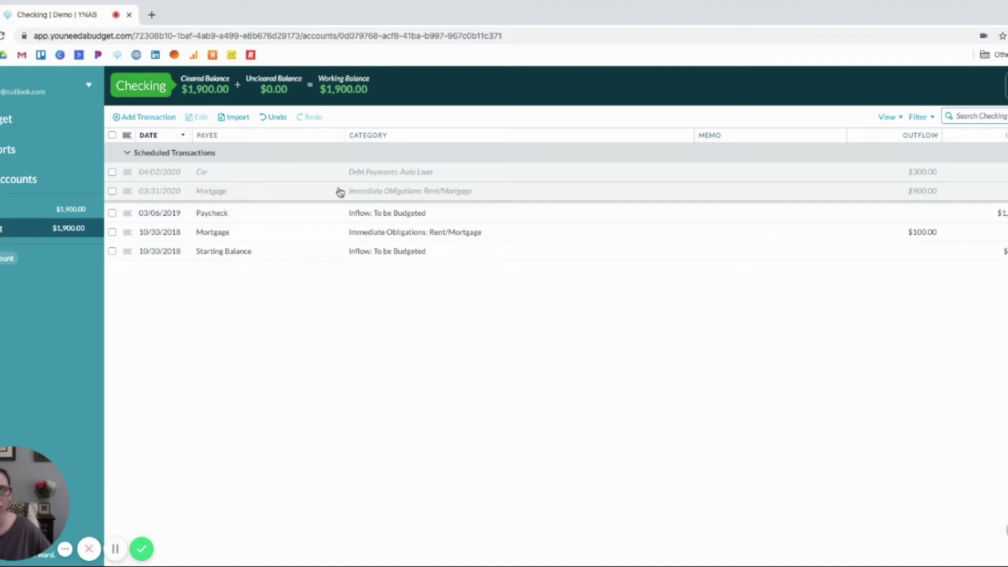
click(158, 198)
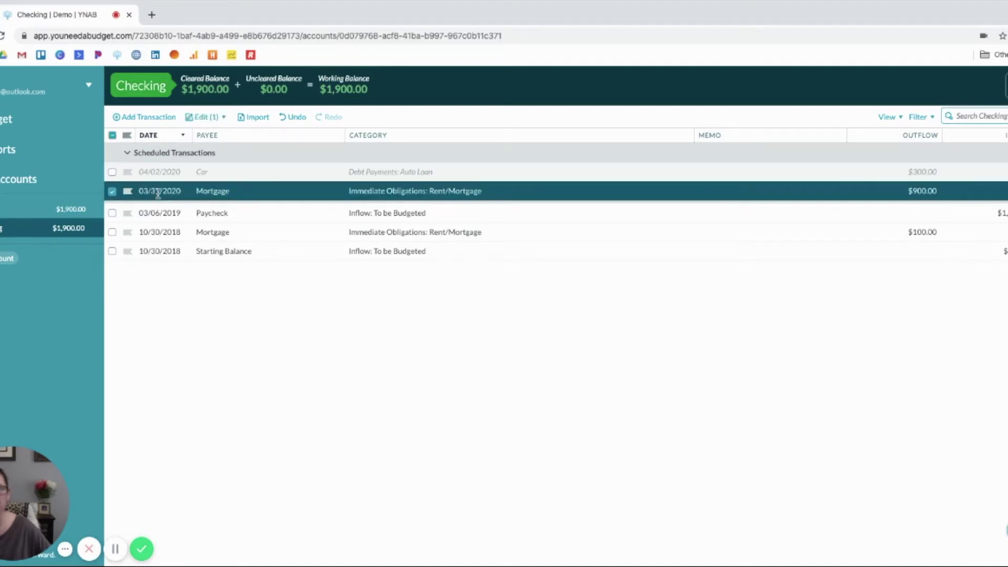
click(157, 194)
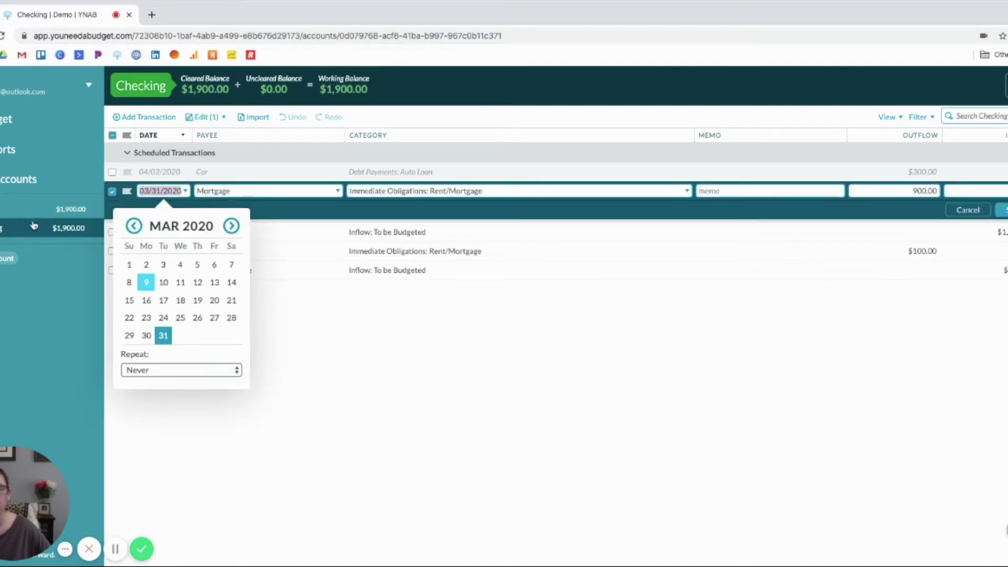
click(319, 304)
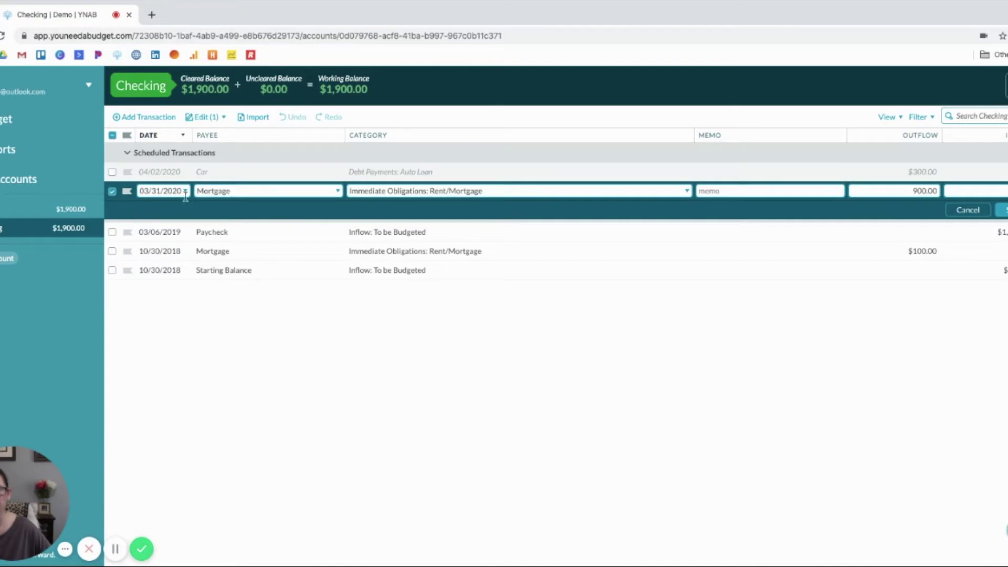
click(967, 210)
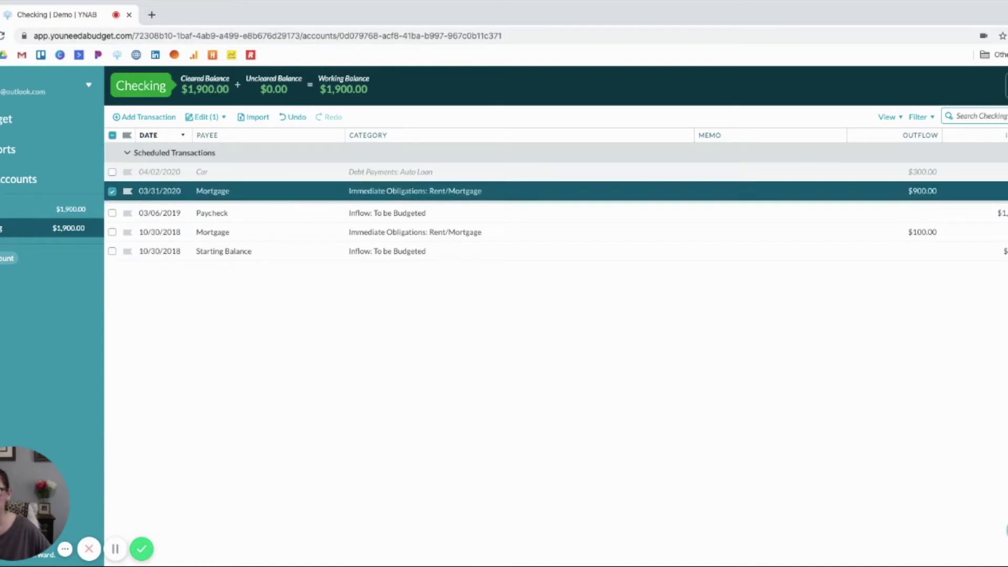
click(5, 228)
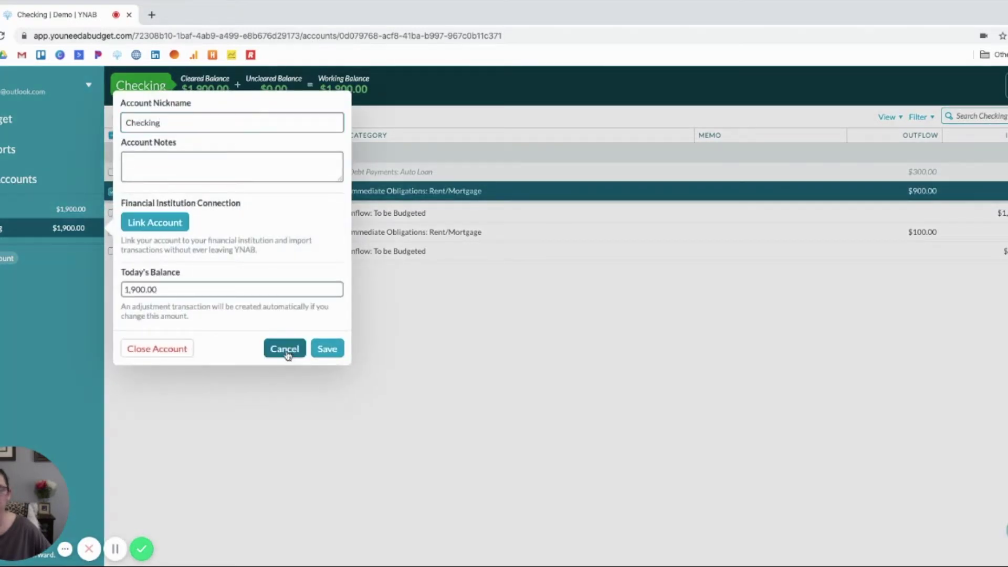
click(285, 349)
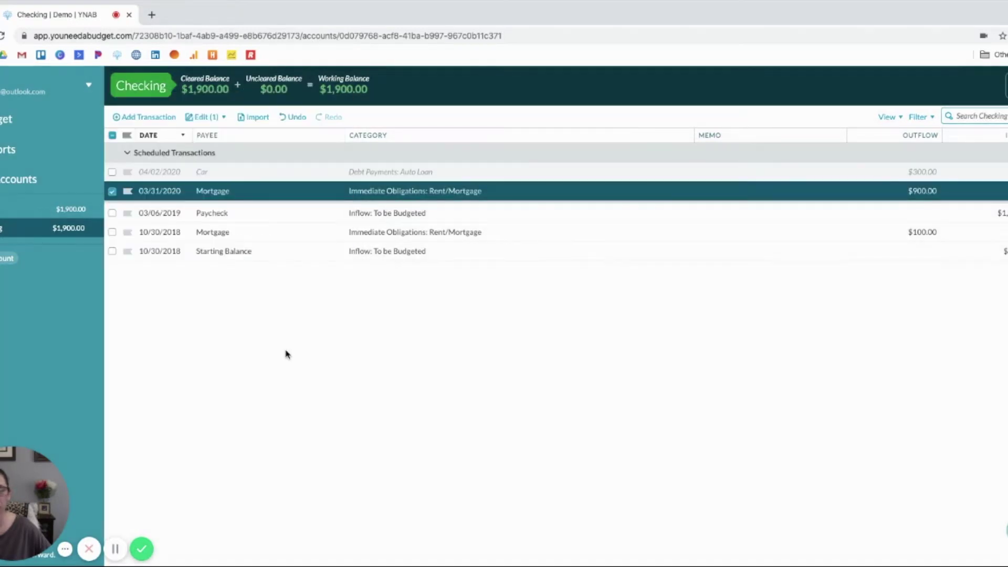
click(113, 192)
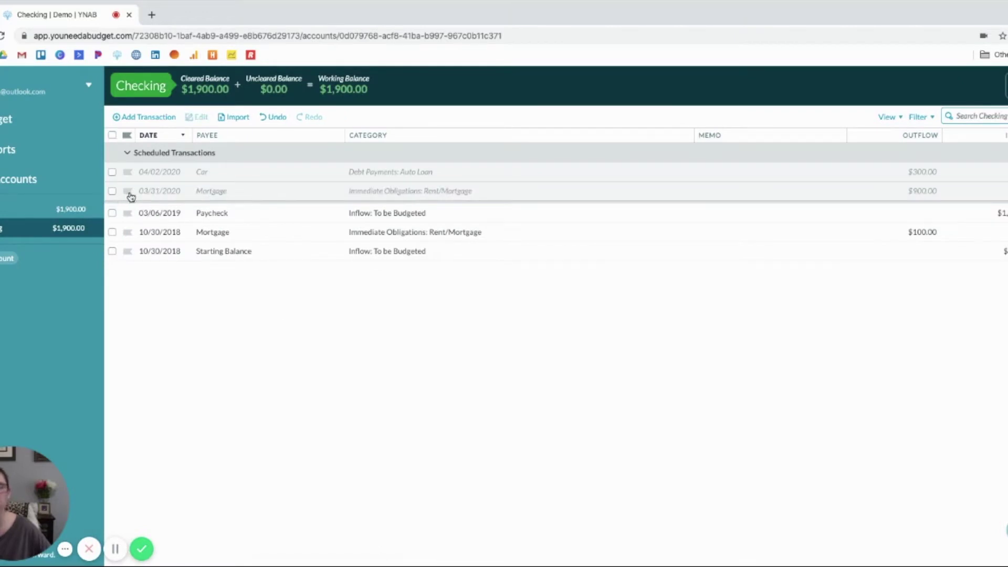
Set the scheduled Mortgage payment dated 03/31/2020 to repeat Monthly and save it
click(128, 192)
click(156, 184)
click(155, 190)
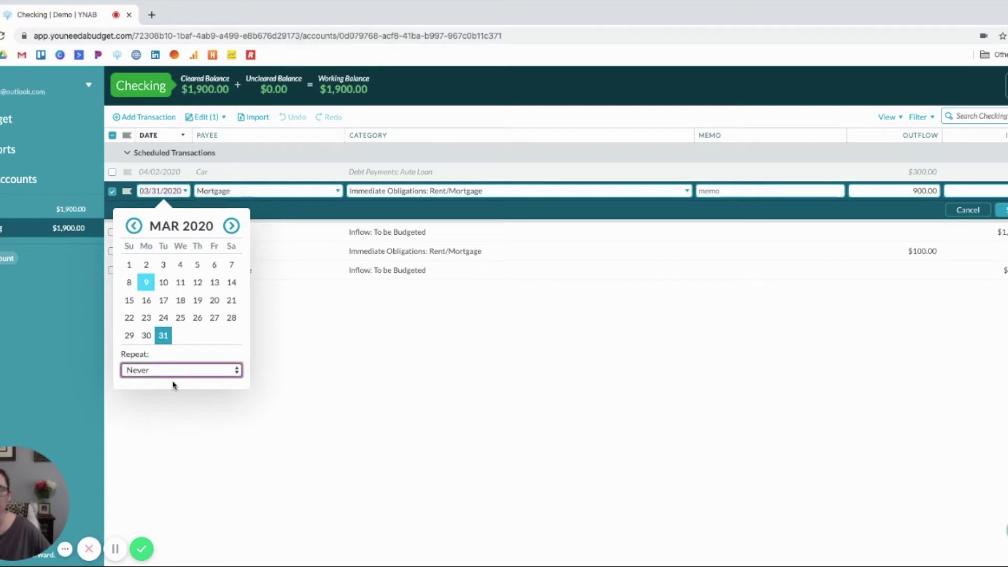
key(m)
key(Return)
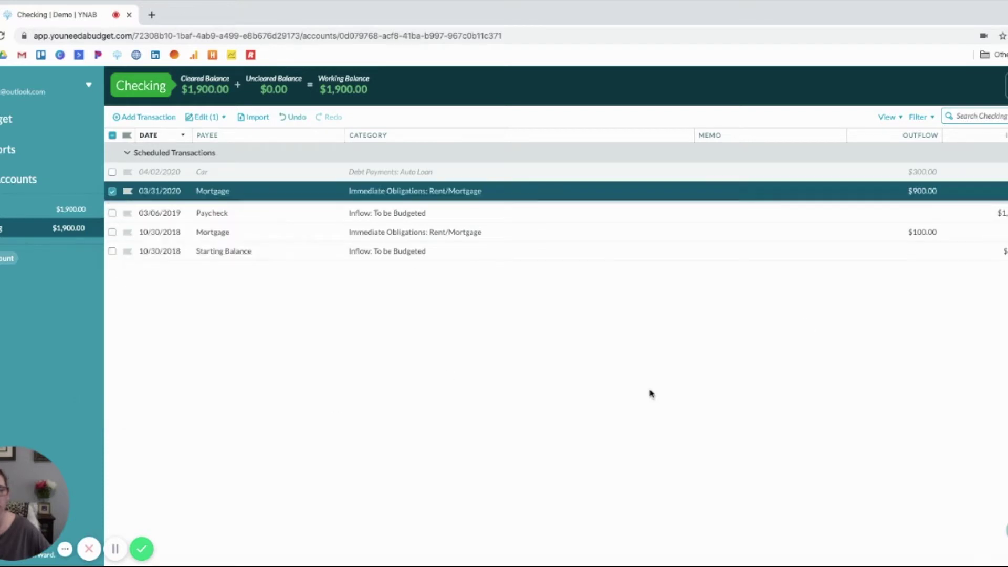
click(112, 191)
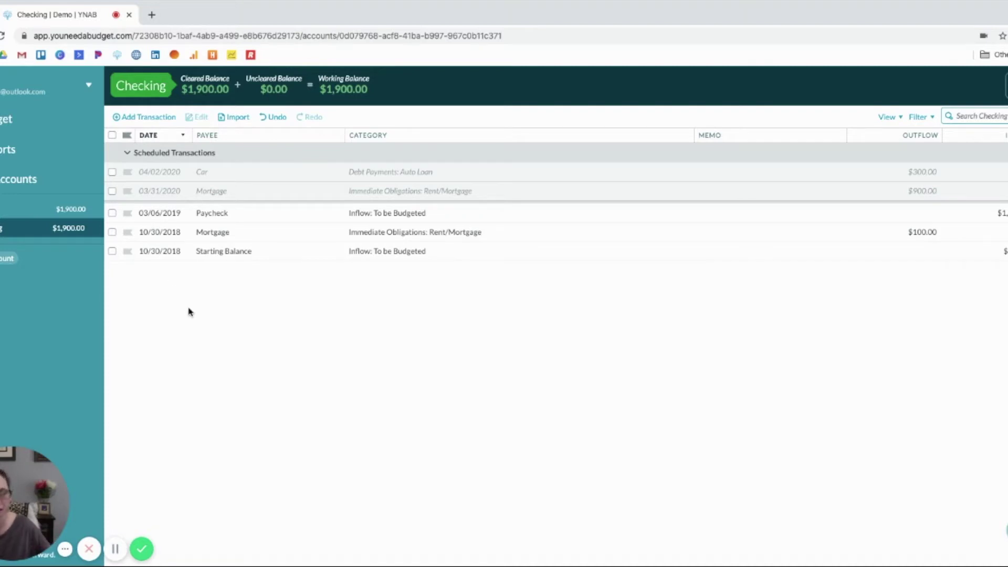
Return to the March 2019 budget and leave Auto Maintenance's budgeted amount unchanged
click(79, 119)
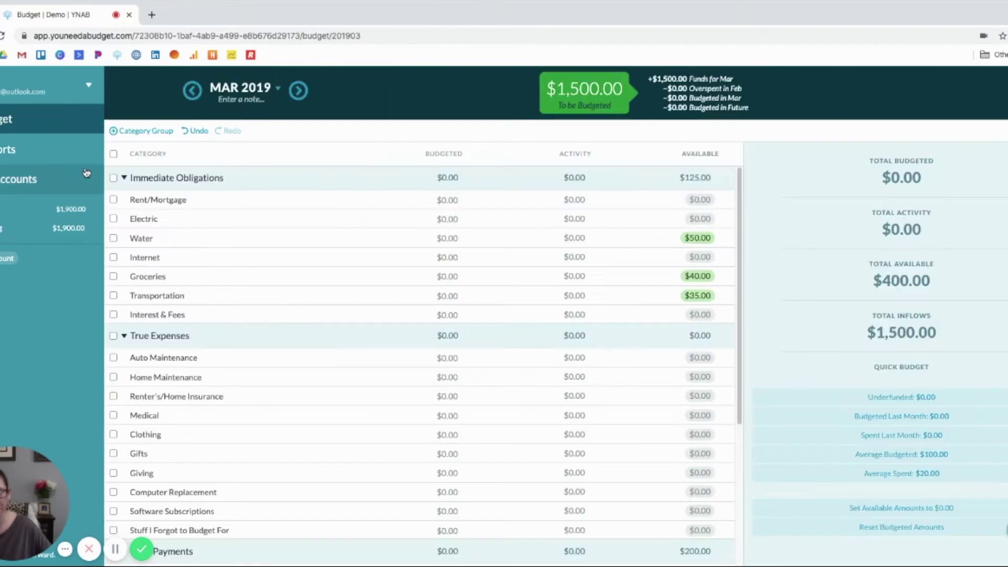
click(389, 363)
scroll(388, 363, down, 2)
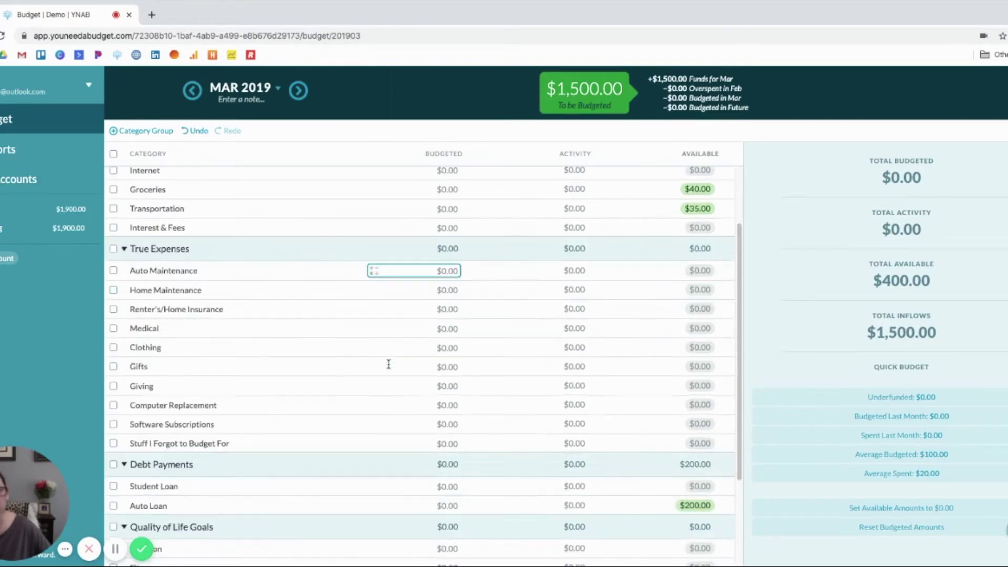
scroll(389, 363, up, 2)
click(619, 132)
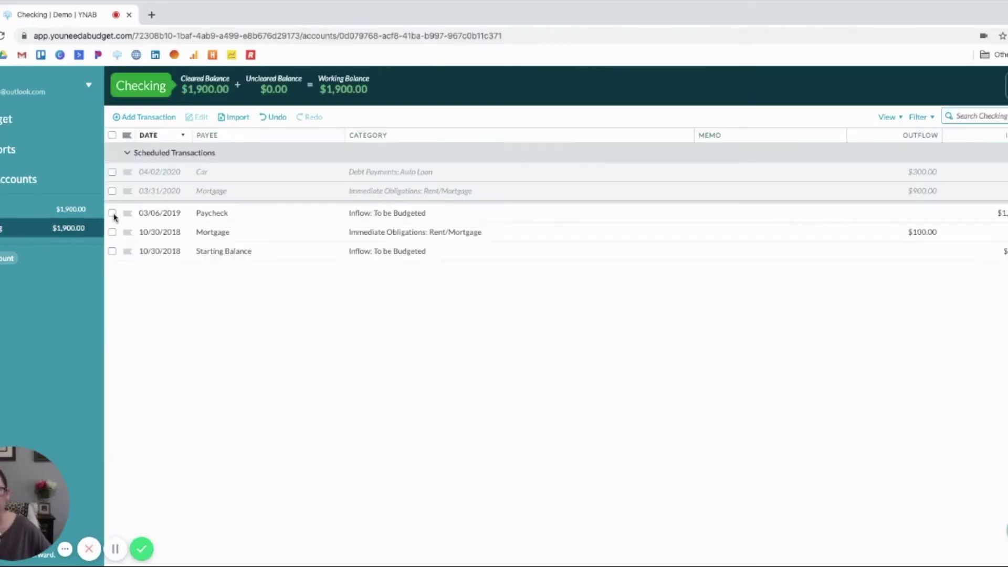
Confirm the Mortgage payment keeps 03/31/2020 repeating monthly, save, and go back to the budget
click(168, 193)
click(168, 192)
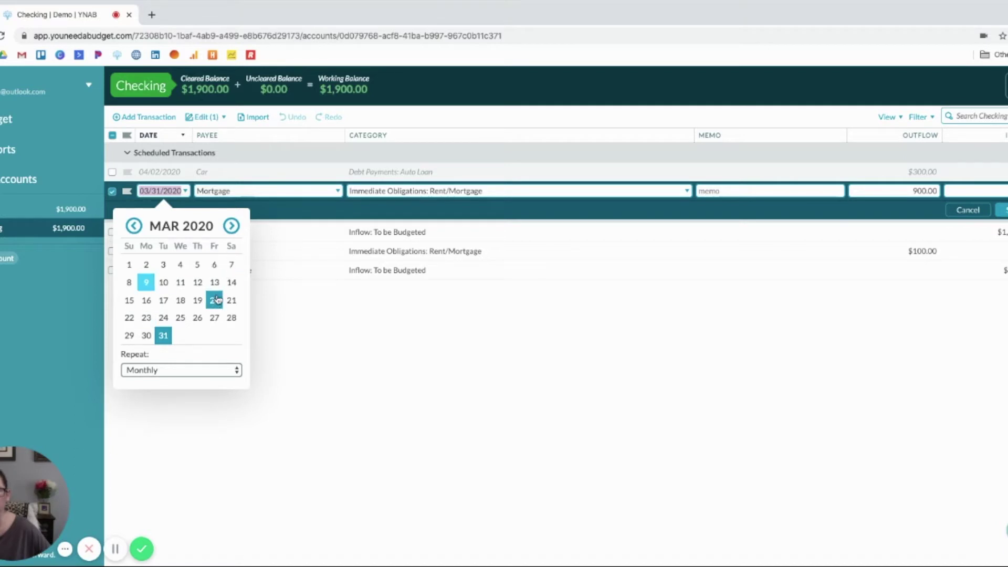
click(405, 360)
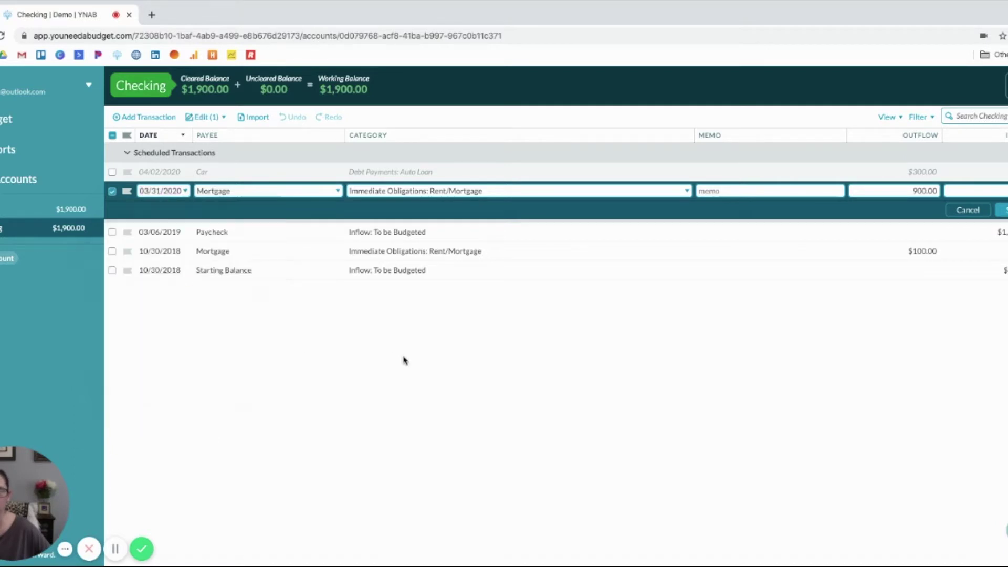
click(968, 210)
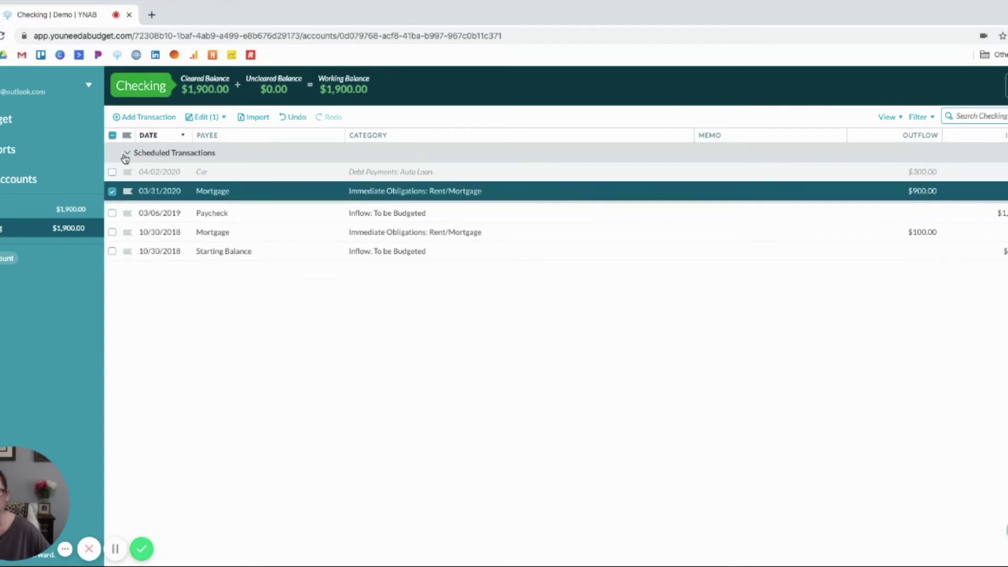
click(31, 119)
Budget $450 for Rent/Mortgage by entering 900/2
click(432, 200)
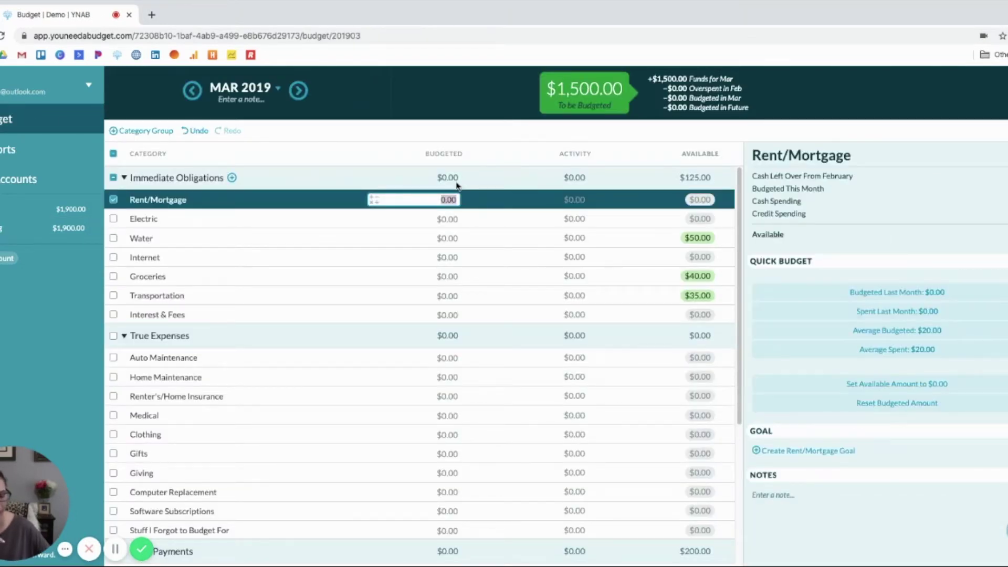
text(900/2)
click(115, 202)
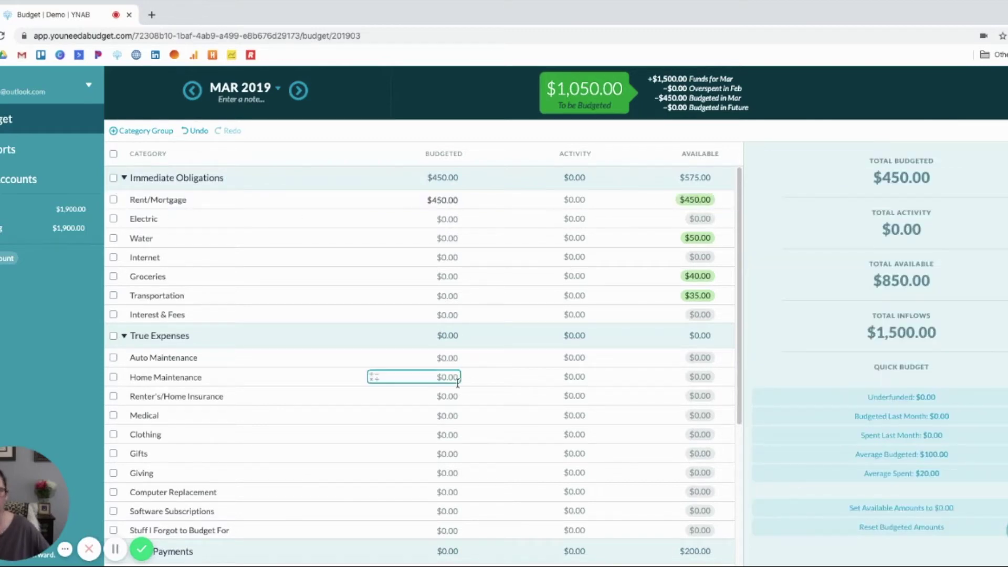
scroll(457, 383, down, 3)
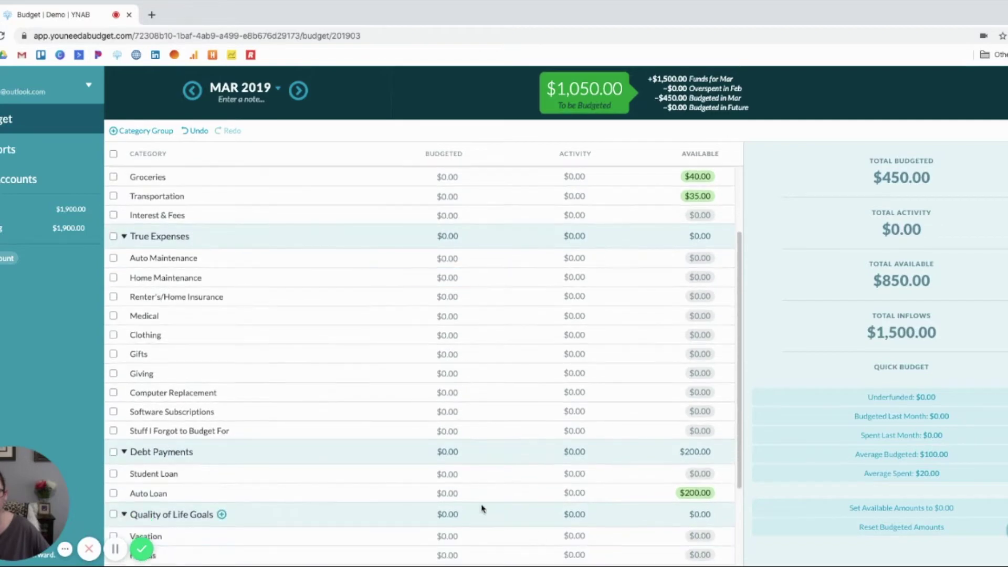
Enter $100 as Auto Loan's budgeted amount for March
click(458, 501)
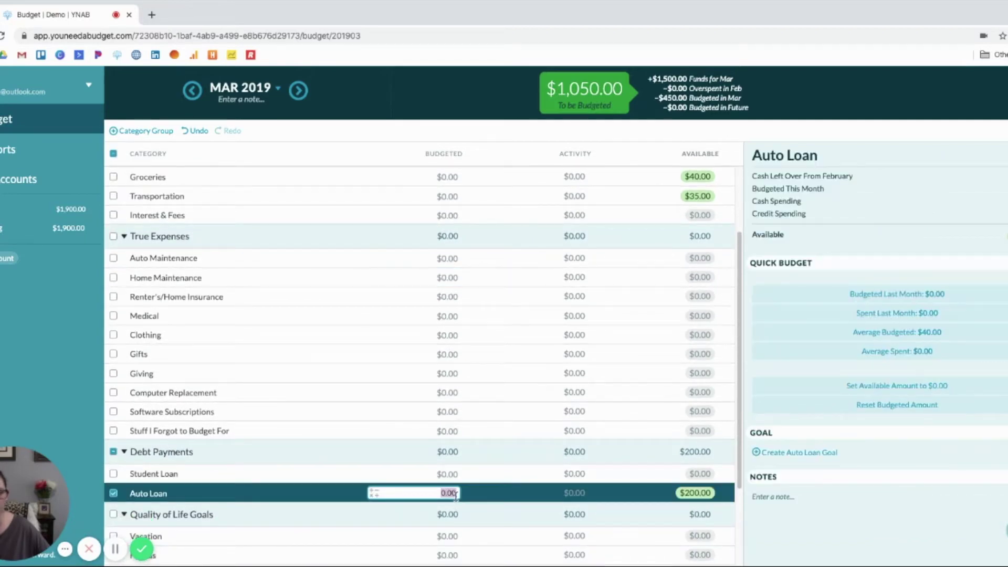
click(63, 227)
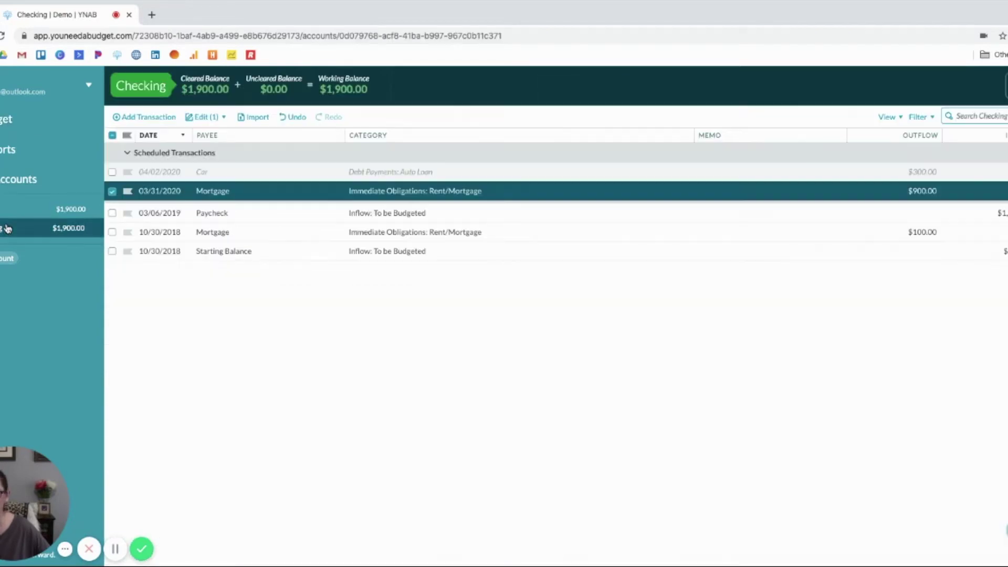
click(32, 118)
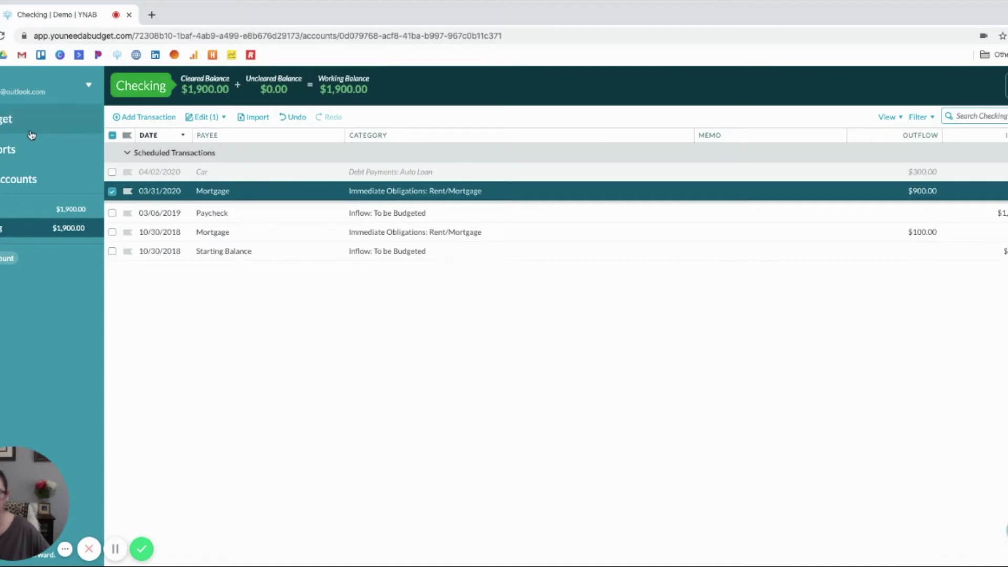
scroll(633, 458, down, 3)
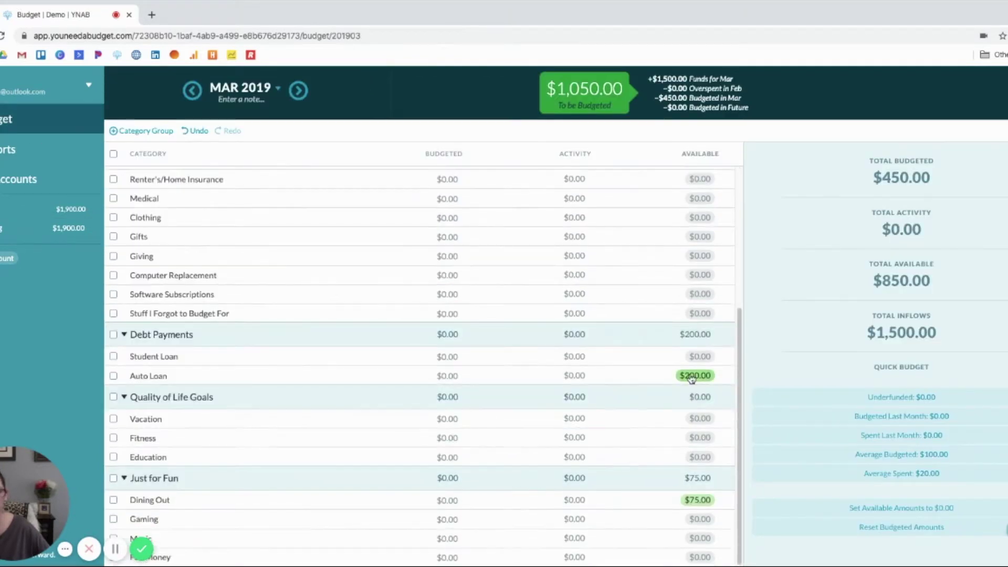
click(450, 375)
text(100)
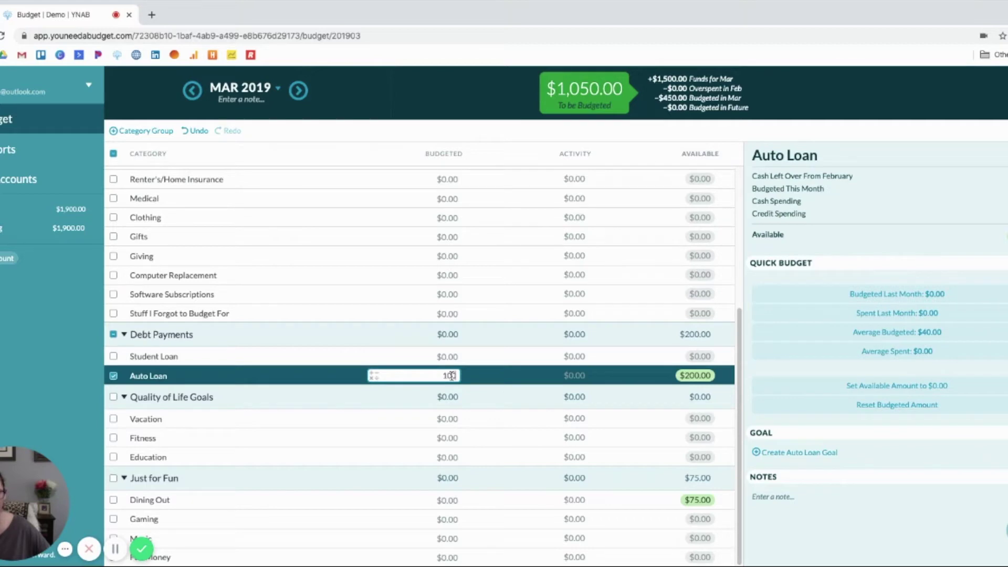
key(Return)
click(446, 370)
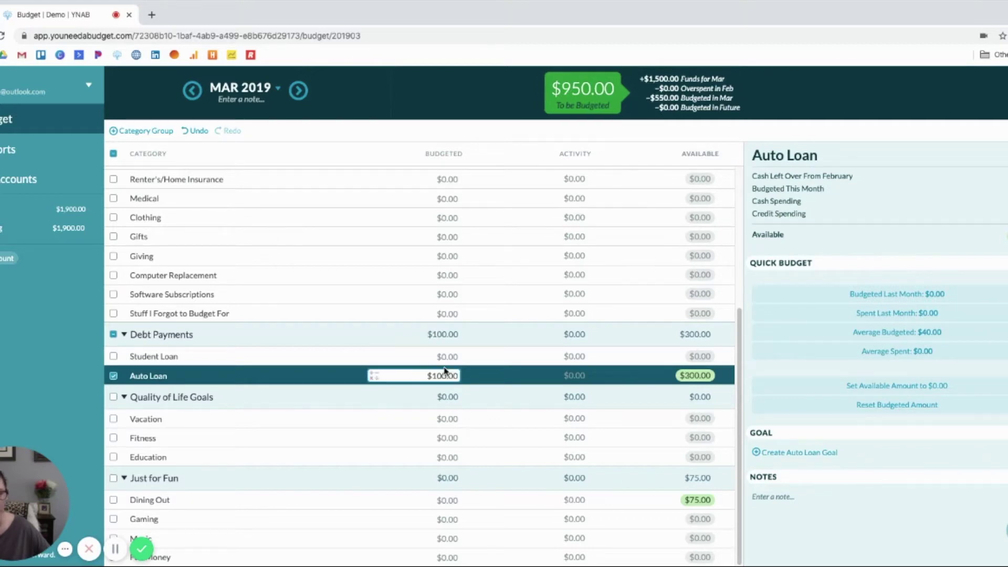
key(Escape)
Undo the last budget change and re-enter $100 for Auto Loan
click(169, 131)
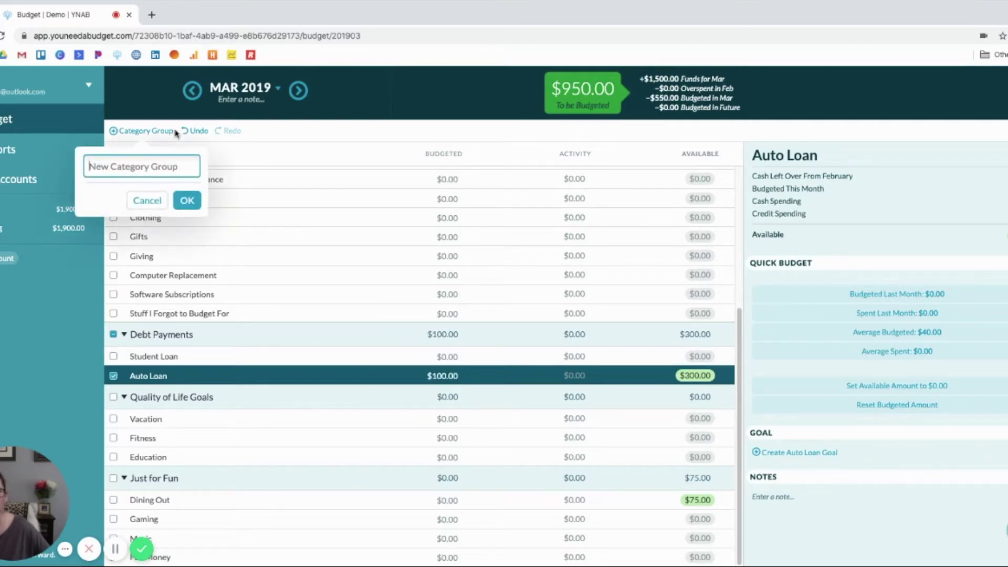
click(189, 134)
click(188, 132)
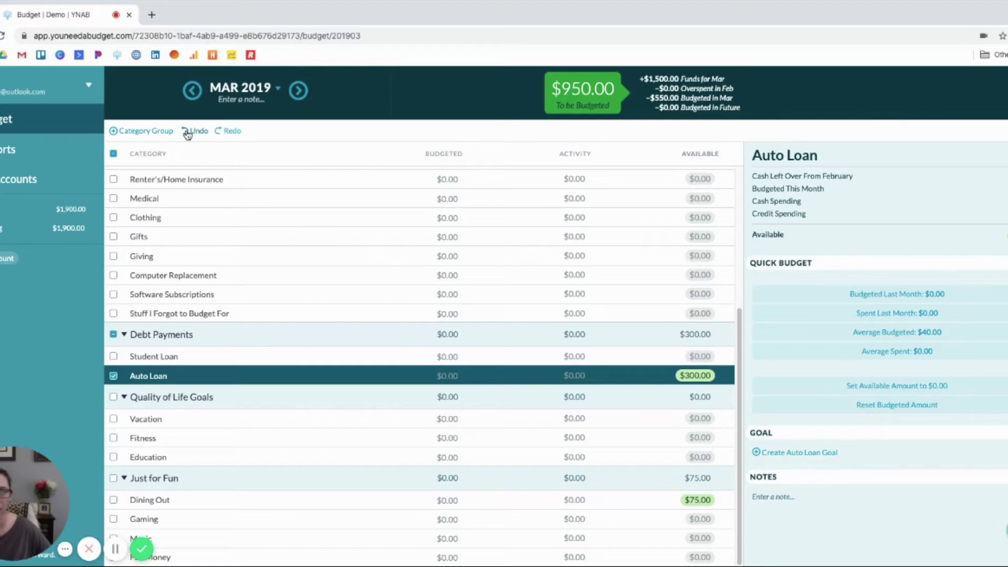
scroll(469, 381, up, 2)
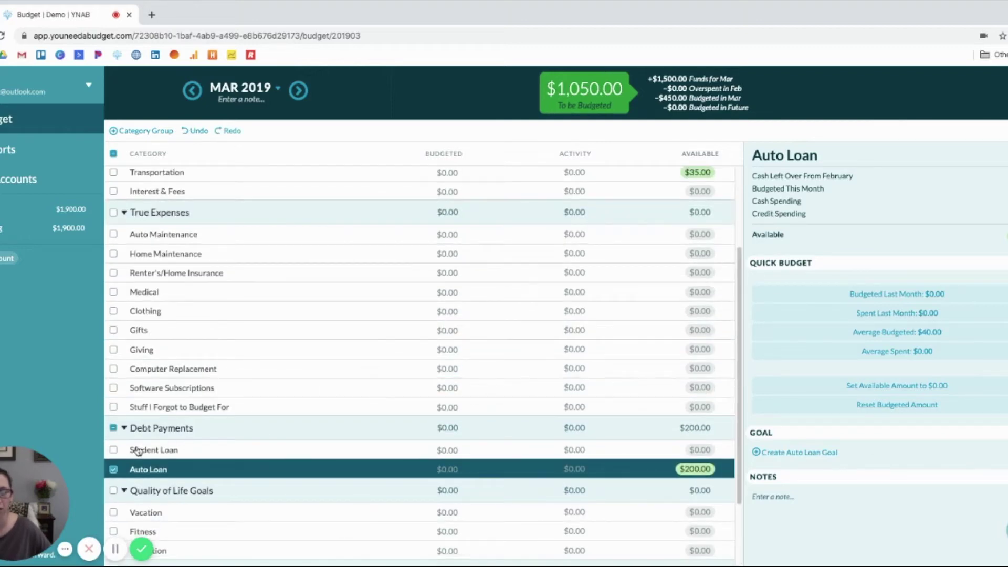
click(115, 470)
click(449, 469)
text(100)
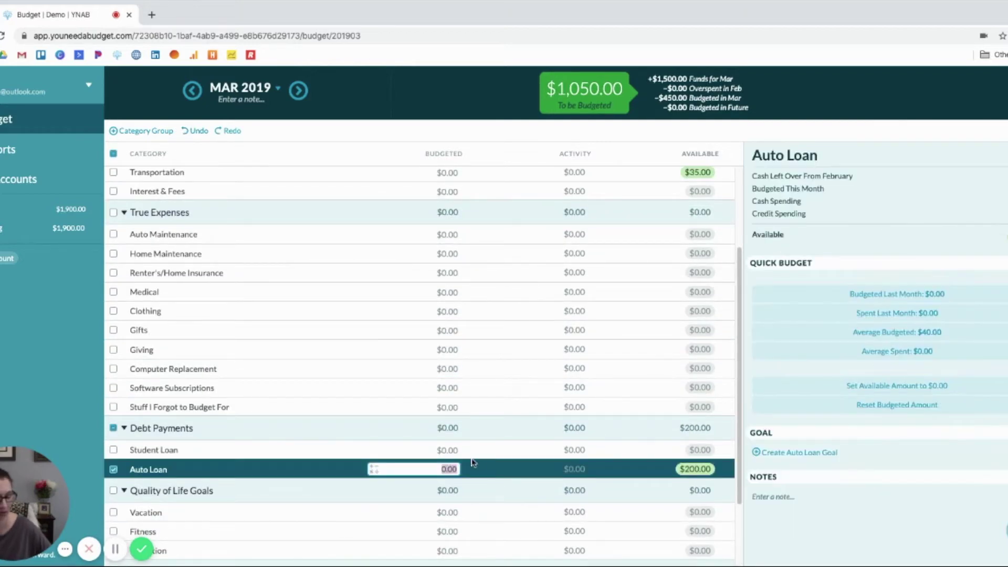
key(Return)
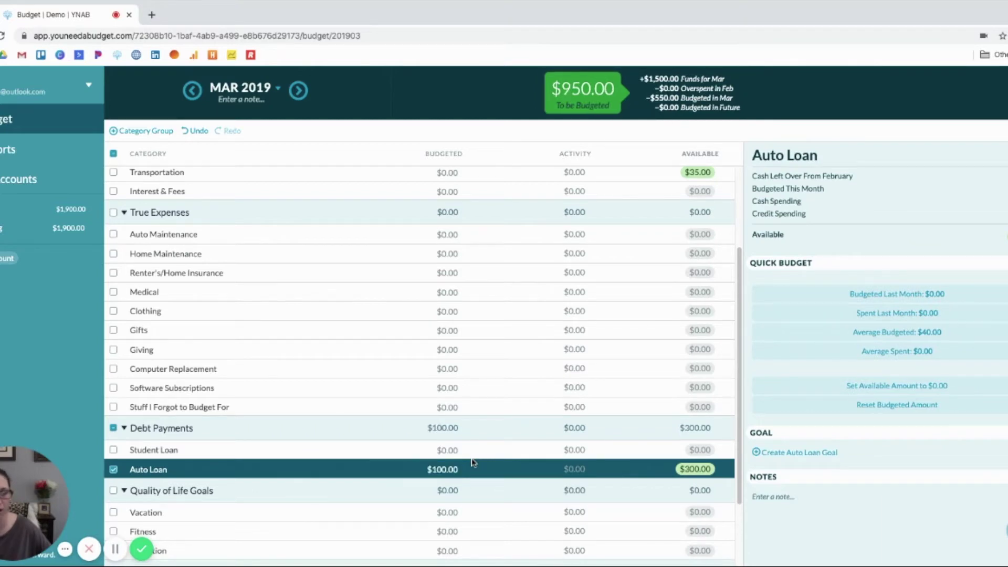
click(113, 469)
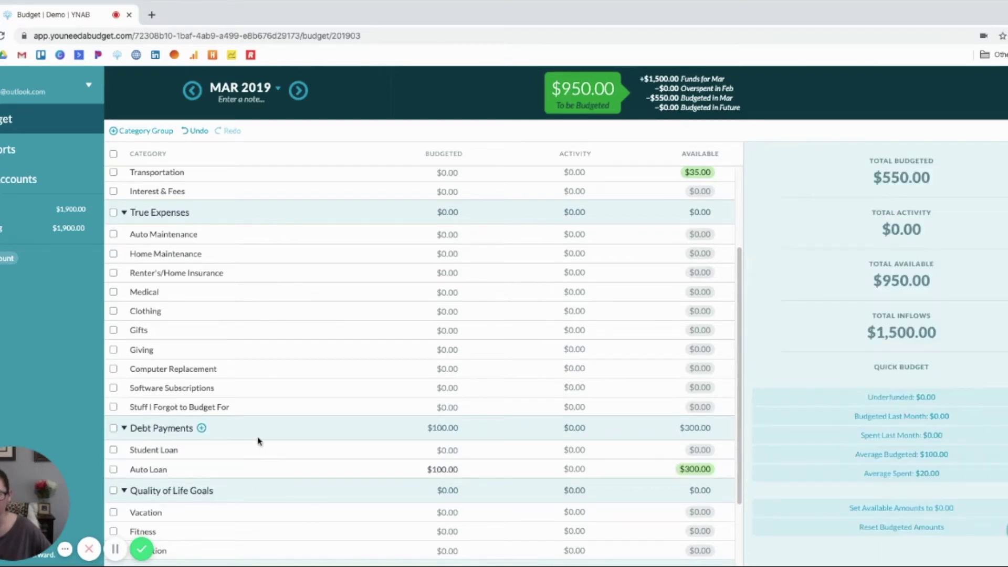
scroll(257, 441, down, 3)
Assign $150 to Student Loan, leaving $800 to be budgeted
click(457, 386)
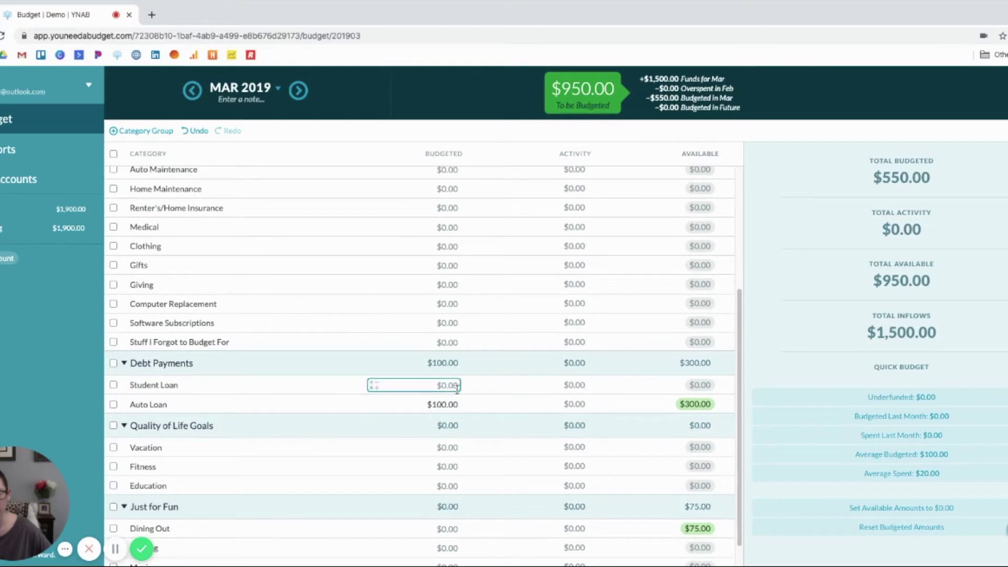
click(456, 386)
scroll(456, 386, up, 2)
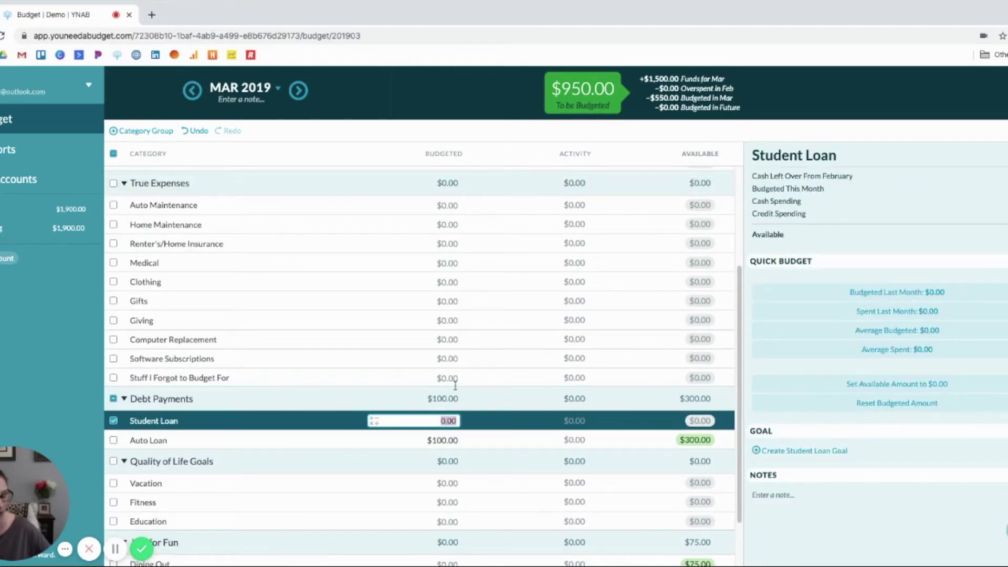
text(5)
key(BackSpace)
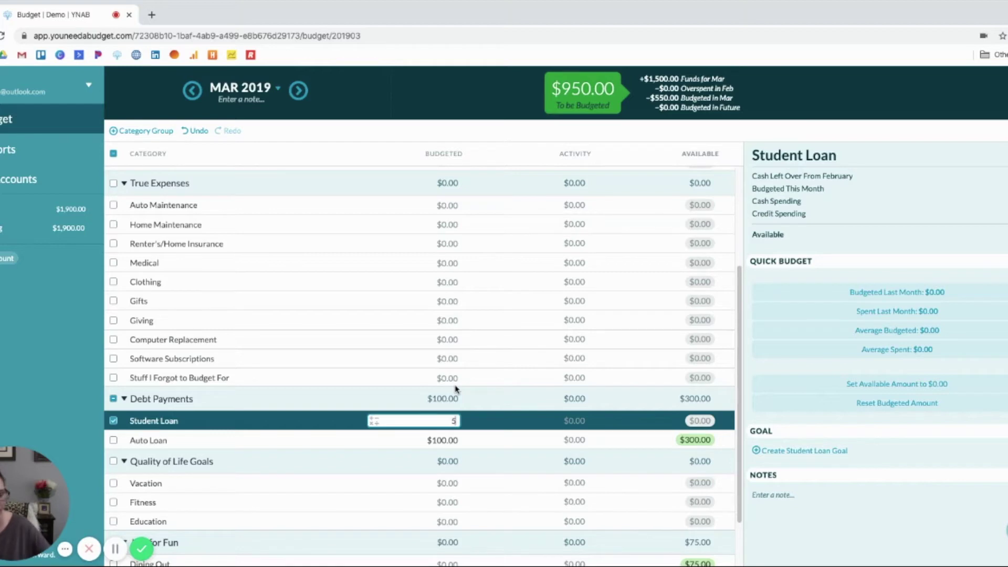
key(BackSpace)
text(150)
key(Return)
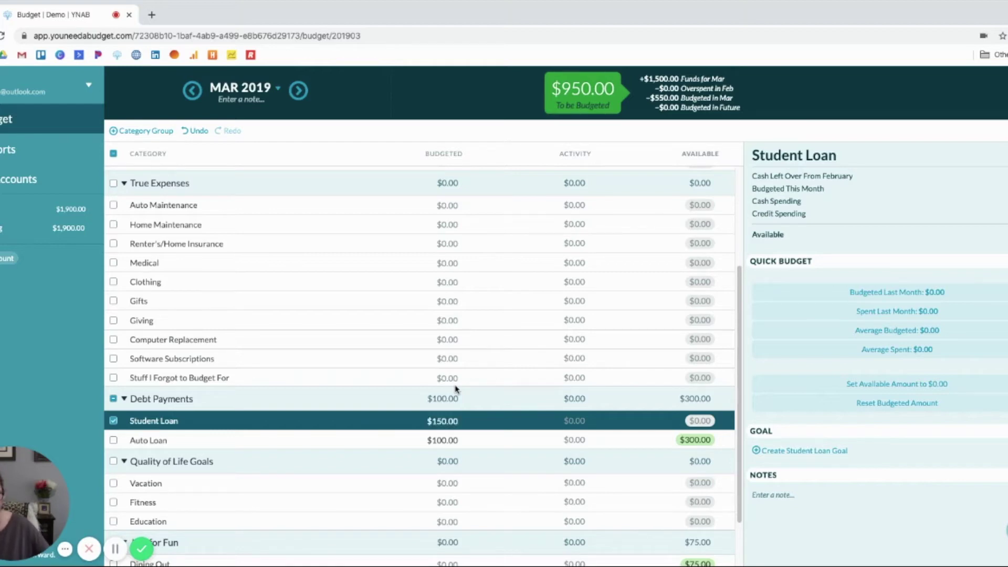
click(115, 422)
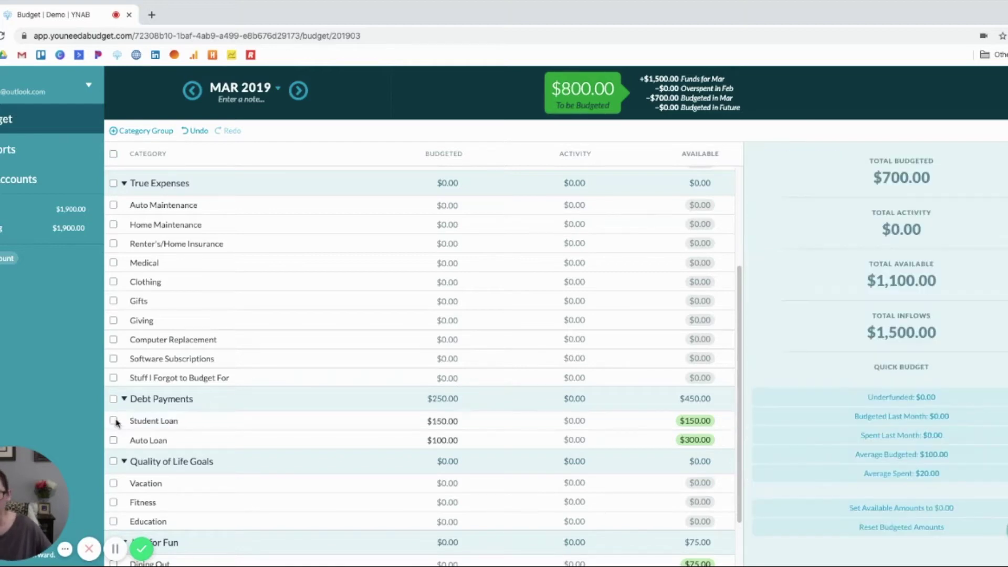
scroll(126, 410, down, 2)
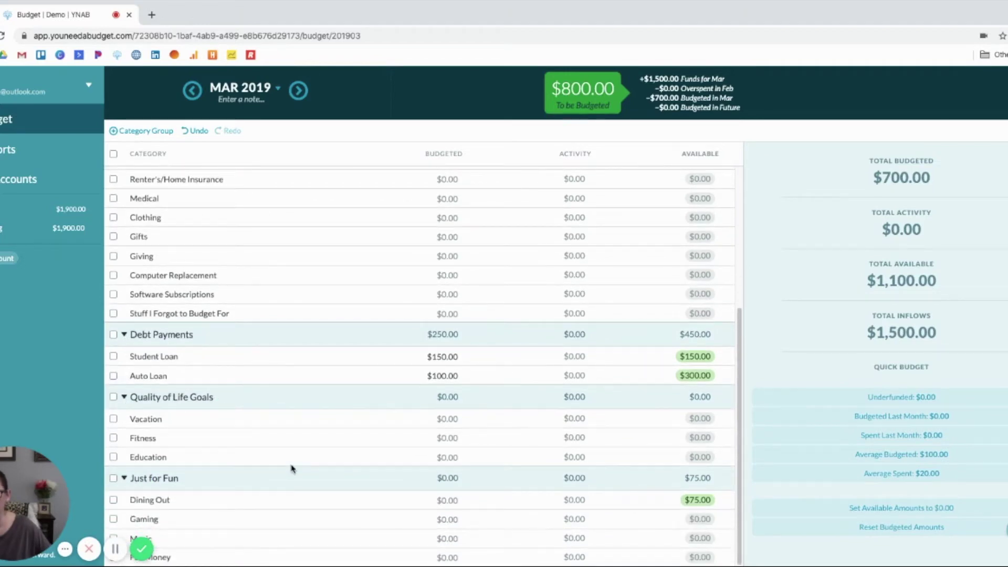
scroll(290, 467, up, 4)
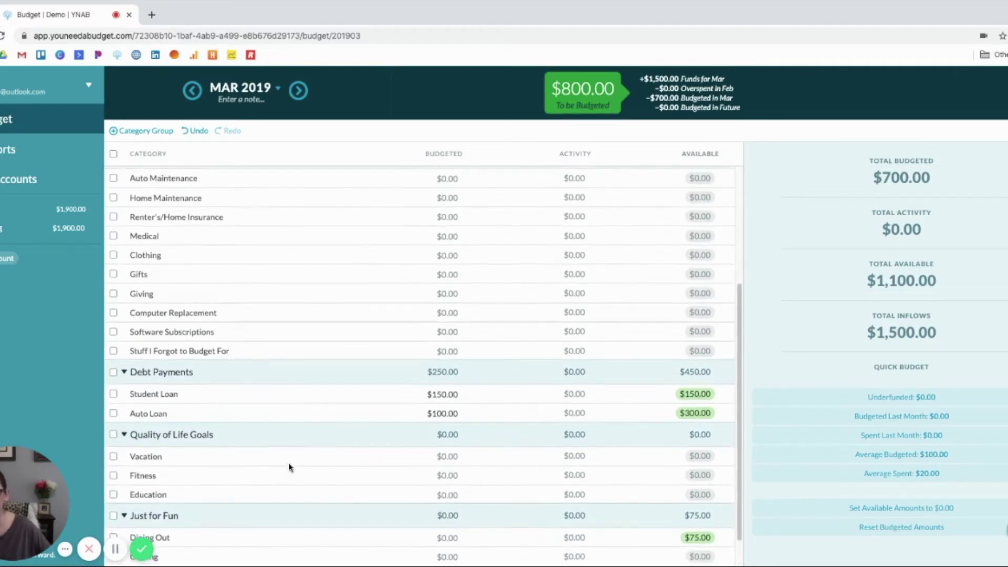
scroll(290, 467, up, 3)
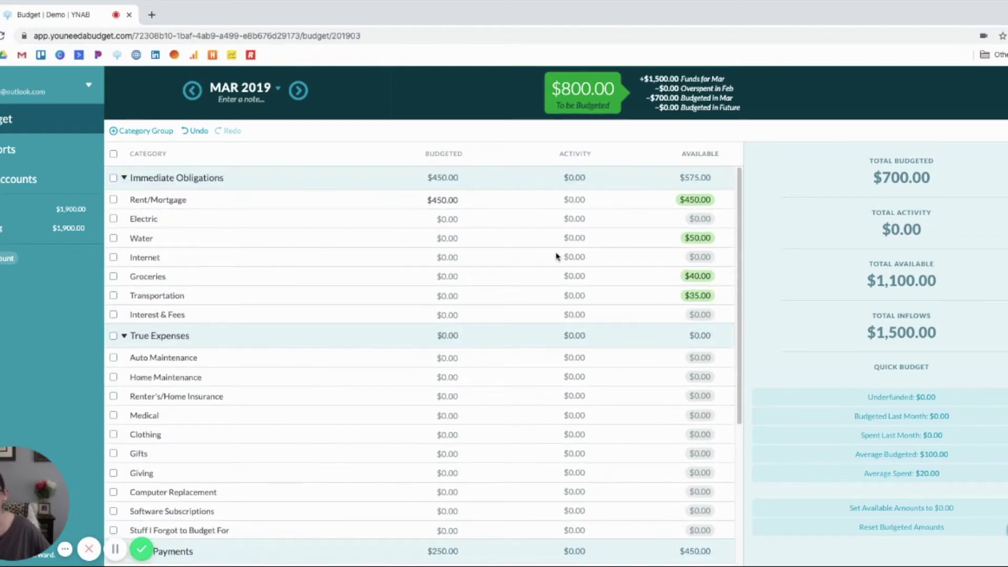
click(451, 276)
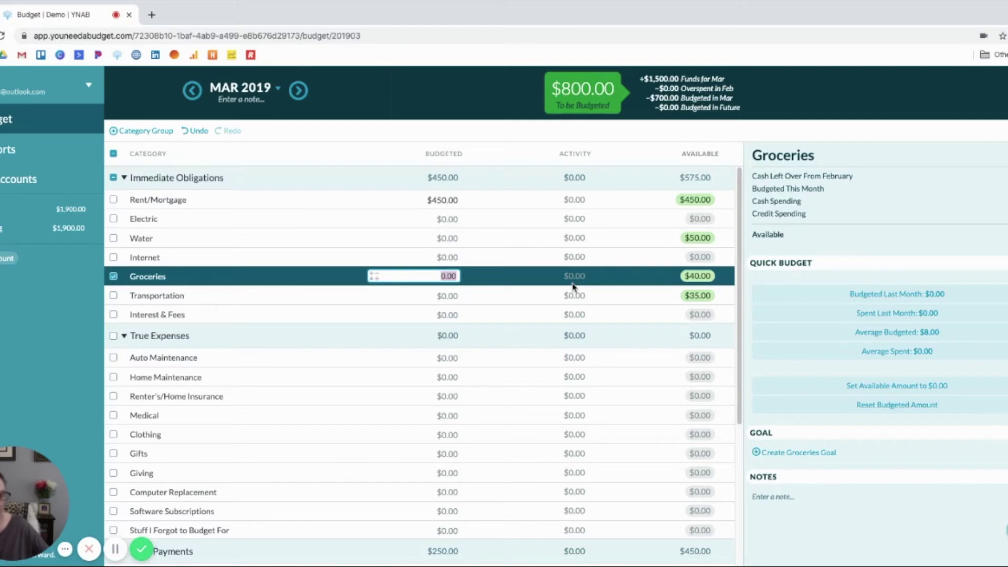
Budget $200 for Groceries
text(200)
key(Return)
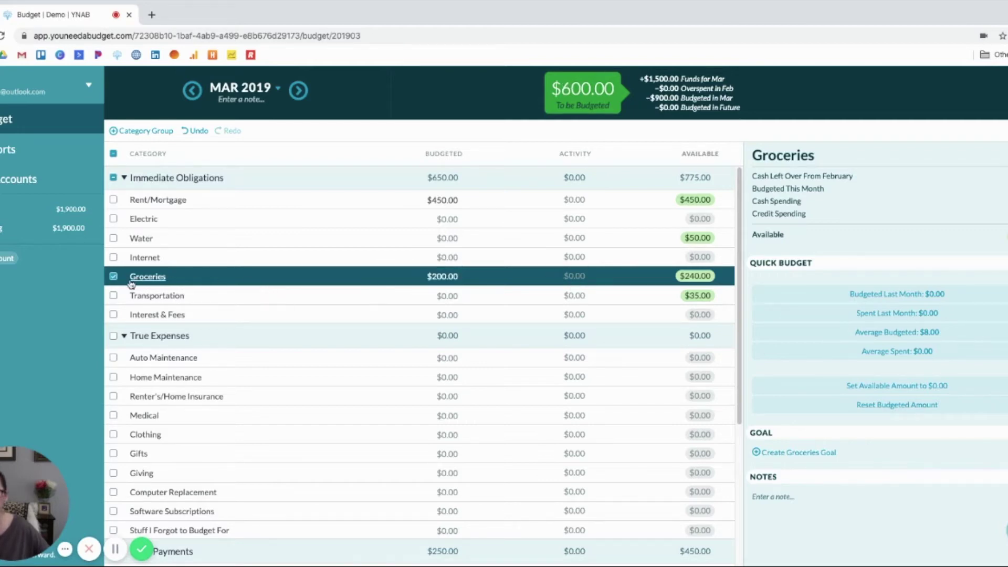
click(114, 276)
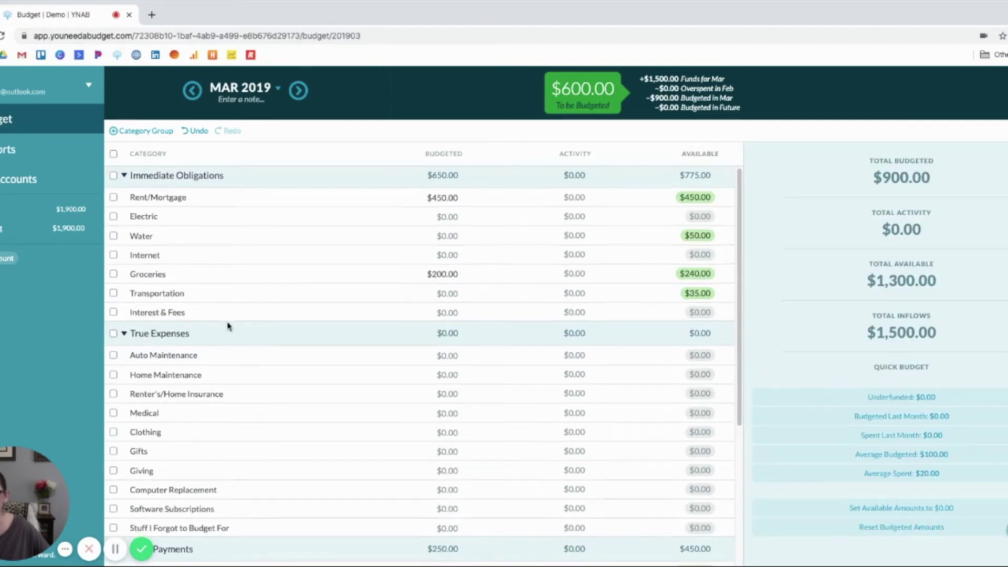
scroll(229, 326, down, 4)
scroll(229, 327, down, 1)
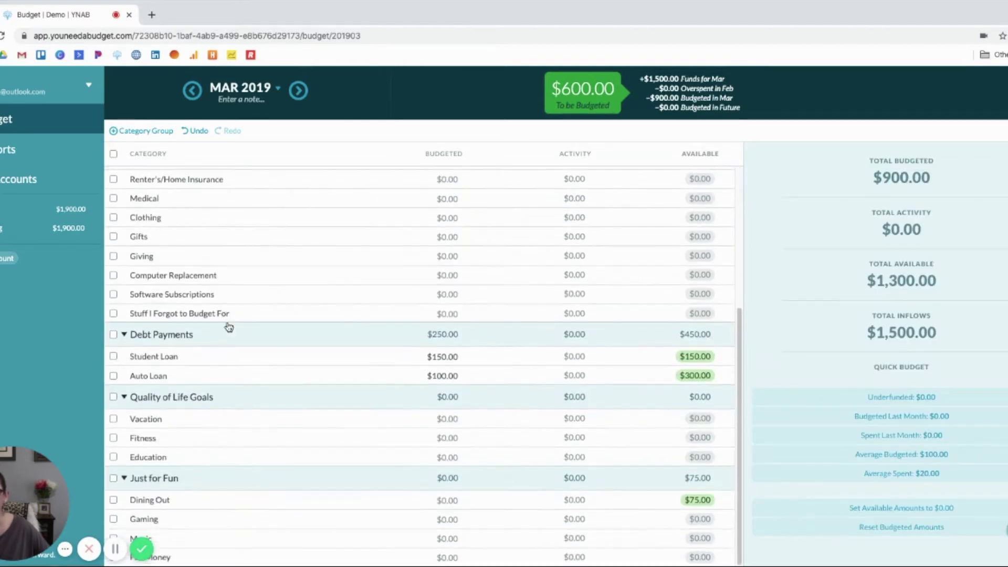
scroll(229, 327, up, 2)
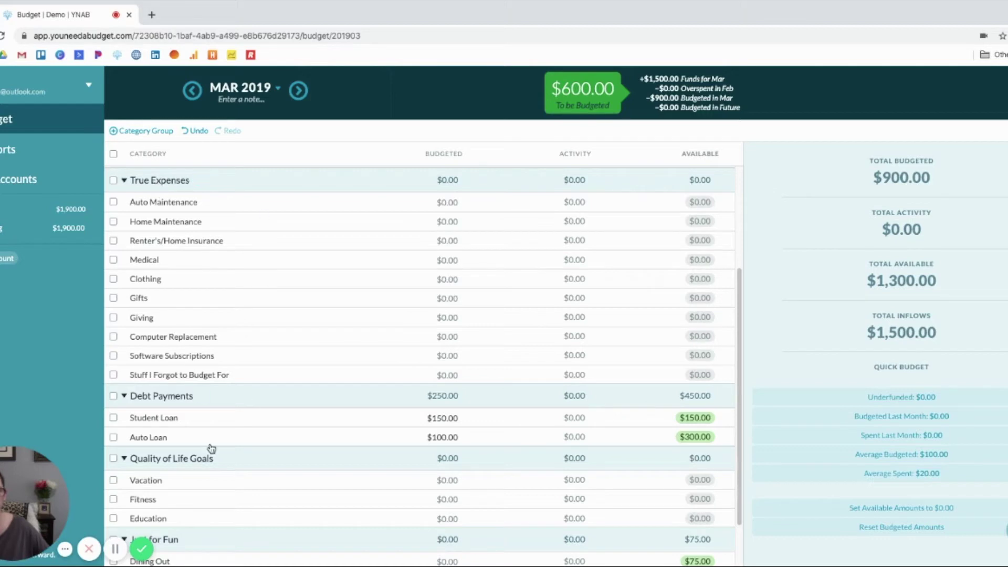
scroll(204, 527, down, 2)
scroll(203, 527, up, 7)
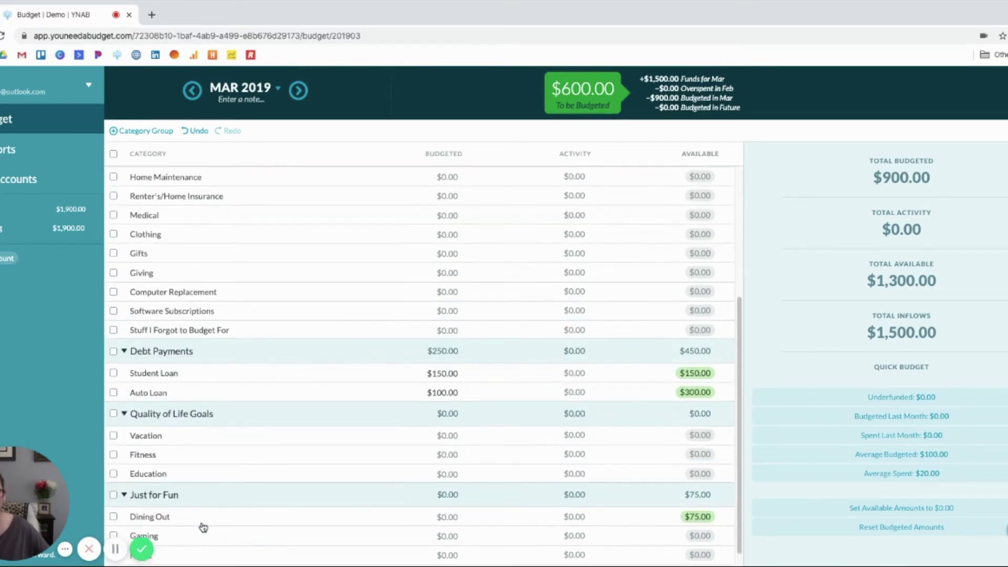
scroll(188, 358, down, 1)
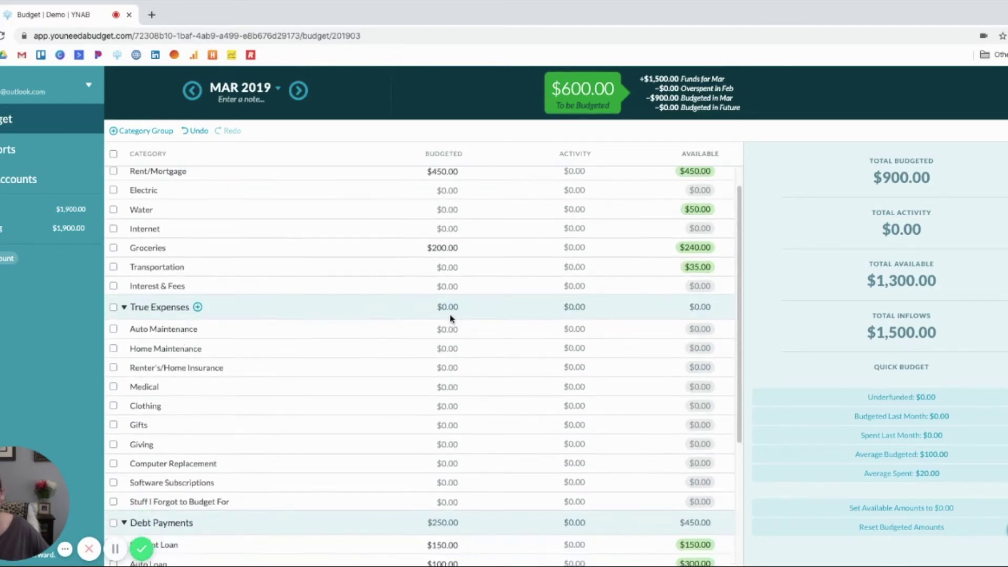
Budget $100 for Auto Maintenance, replacing a mistyped 80
click(440, 329)
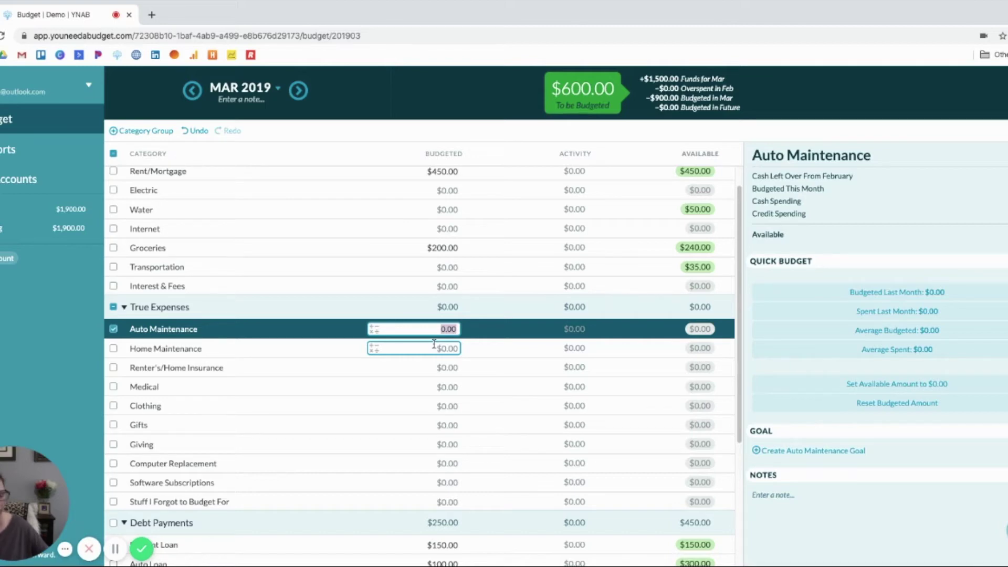
text(80)
key(BackSpace)
key(BackSpace)
text(100)
key(Return)
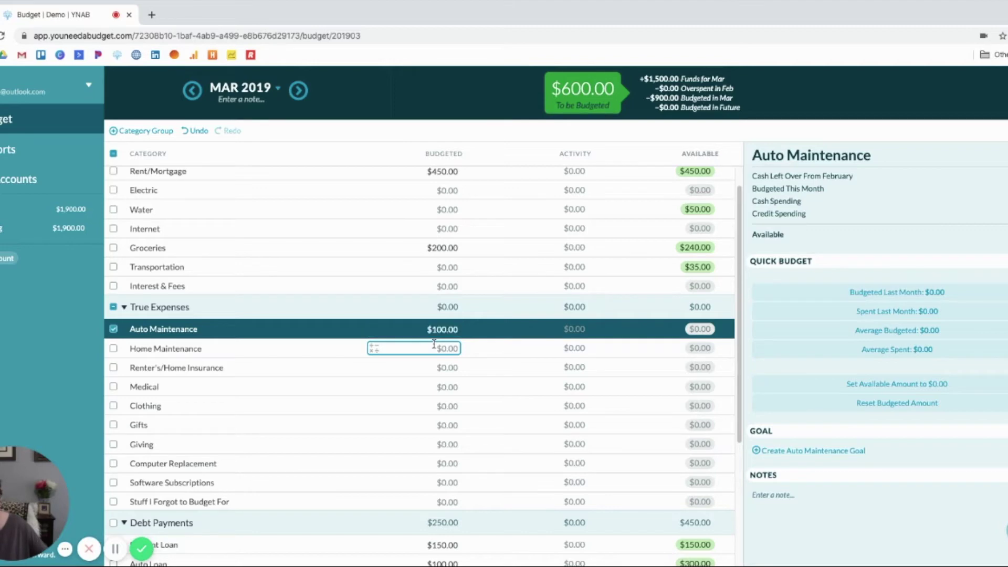
click(112, 329)
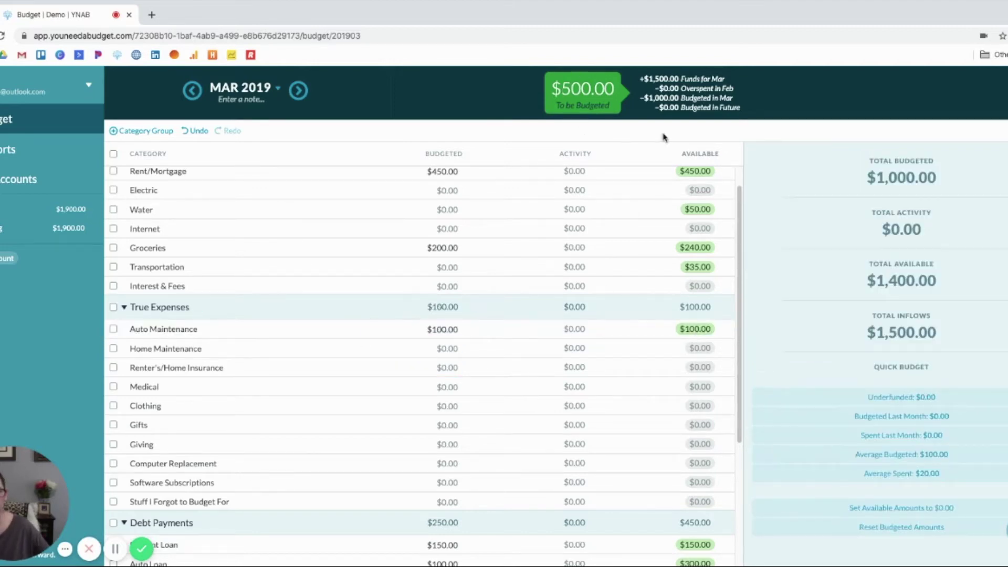
scroll(705, 383, up, 1)
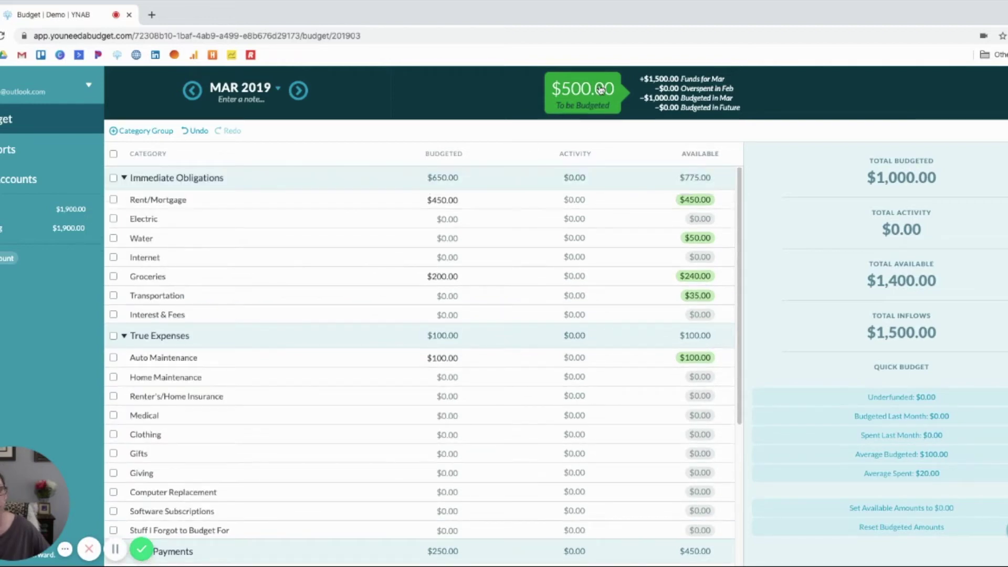
Budget $100 for Electric and $50 for Water
click(428, 217)
click(428, 217)
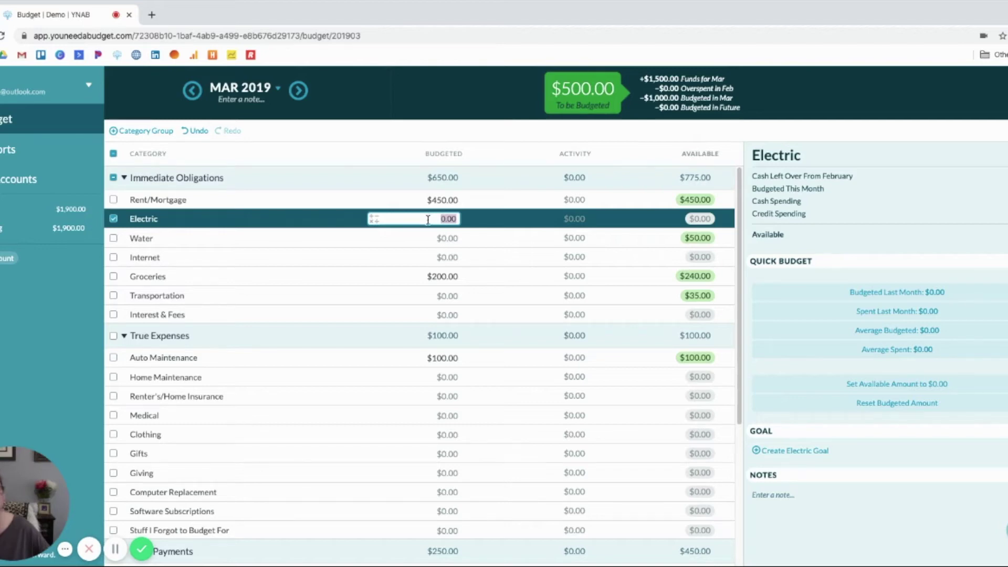
text(100)
key(Return)
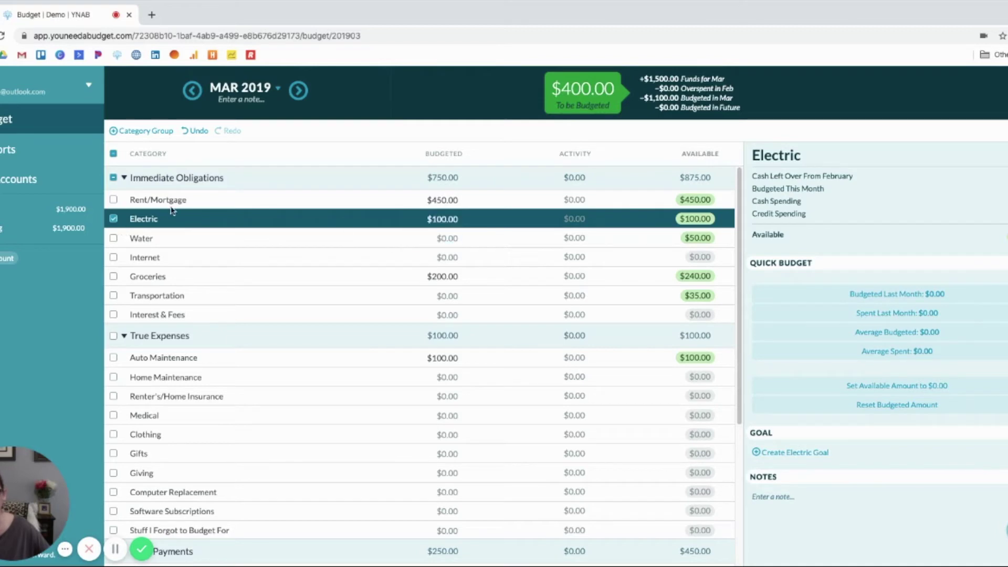
click(118, 218)
click(609, 242)
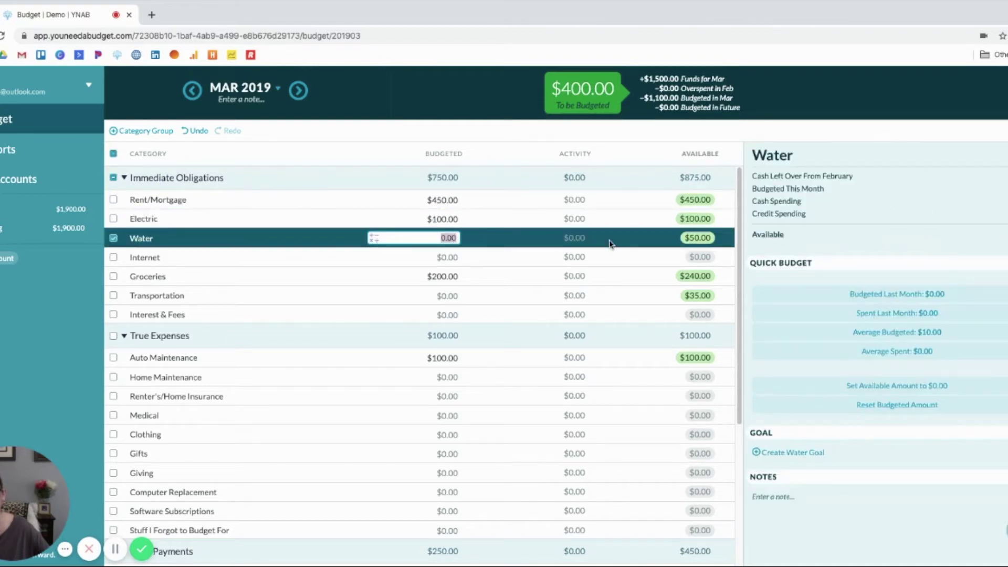
text(50)
key(Return)
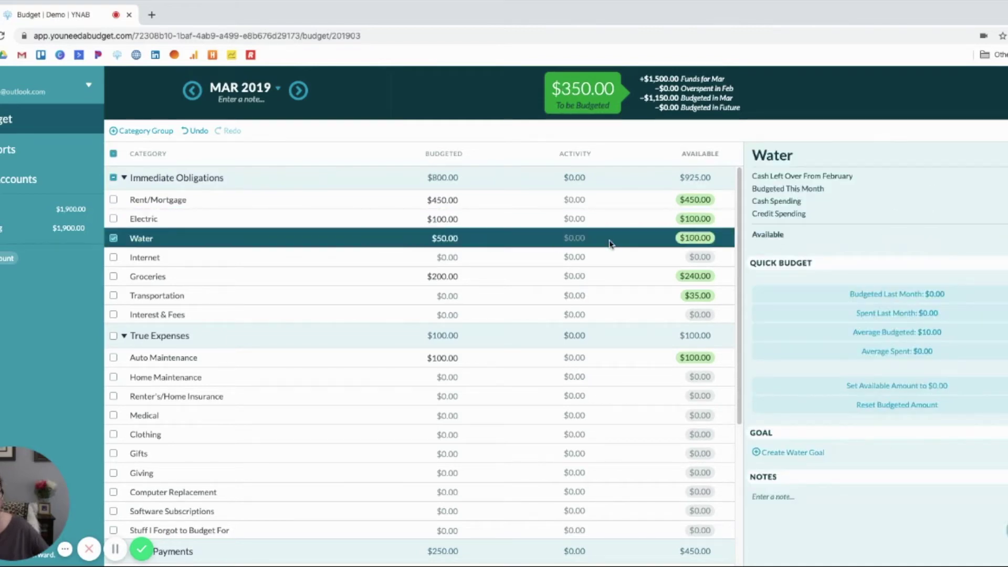
click(113, 237)
Budget $70 for Internet, clear Auto Maintenance to $0, and give Transportation $100
click(447, 257)
text(70)
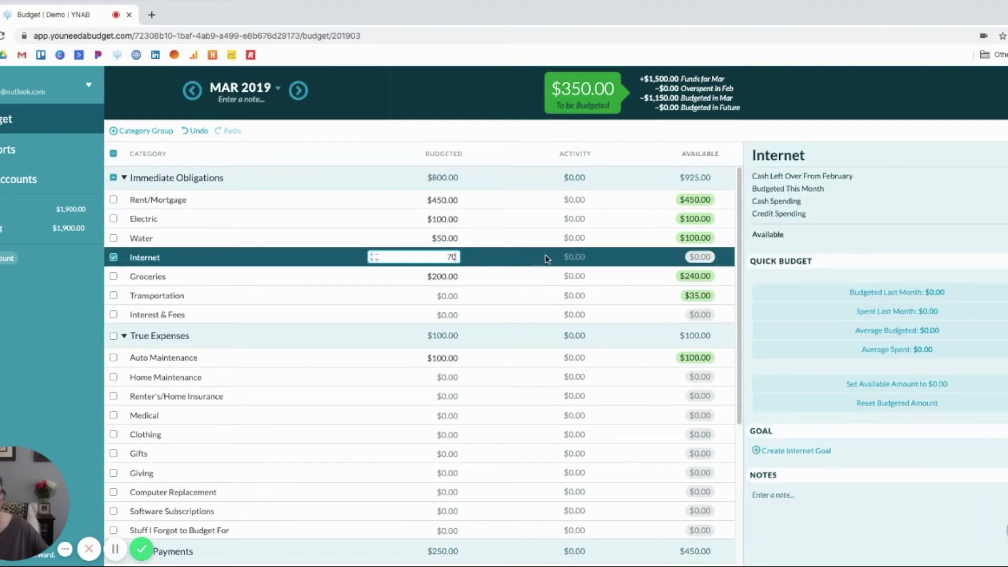
key(Return)
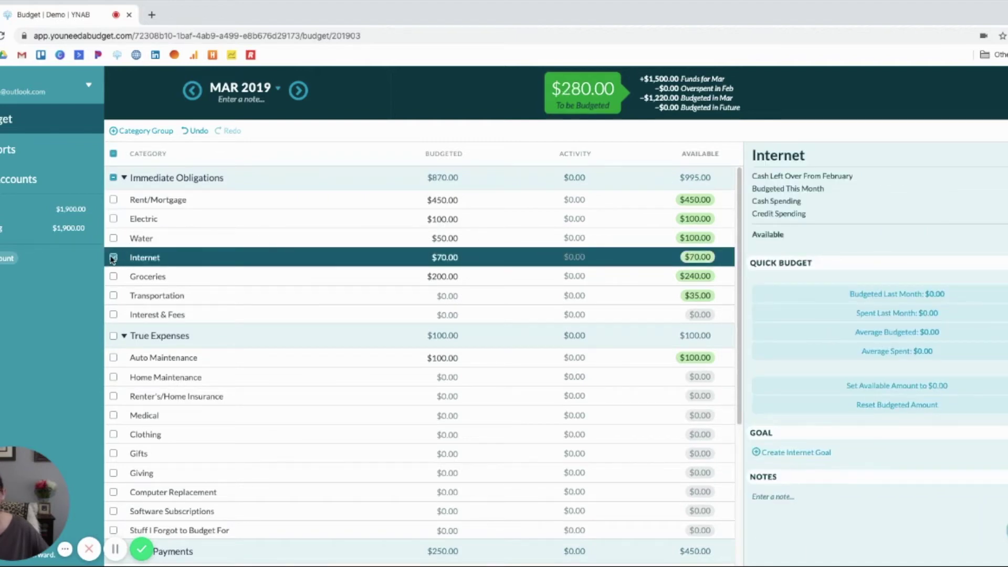
click(112, 257)
click(448, 357)
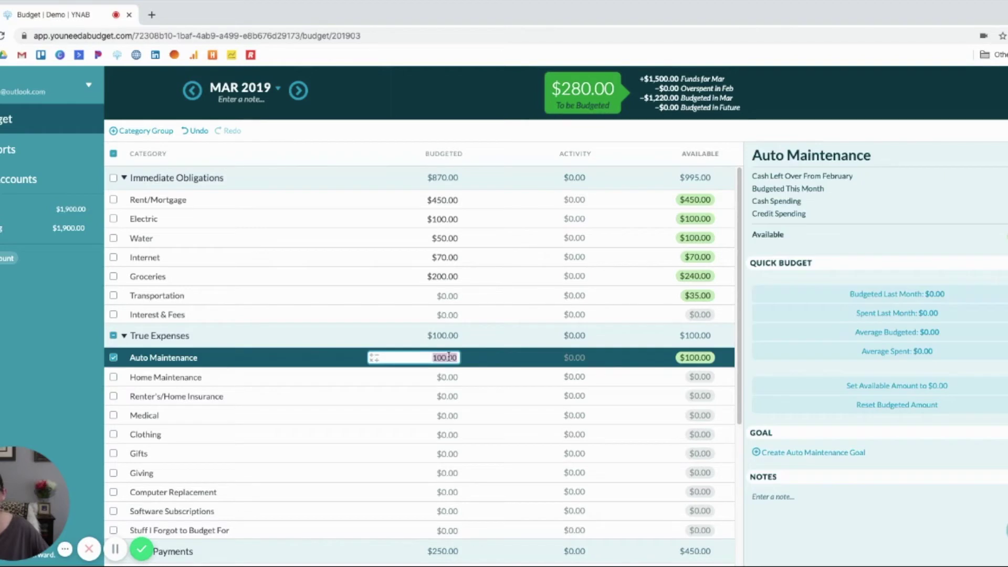
key(BackSpace)
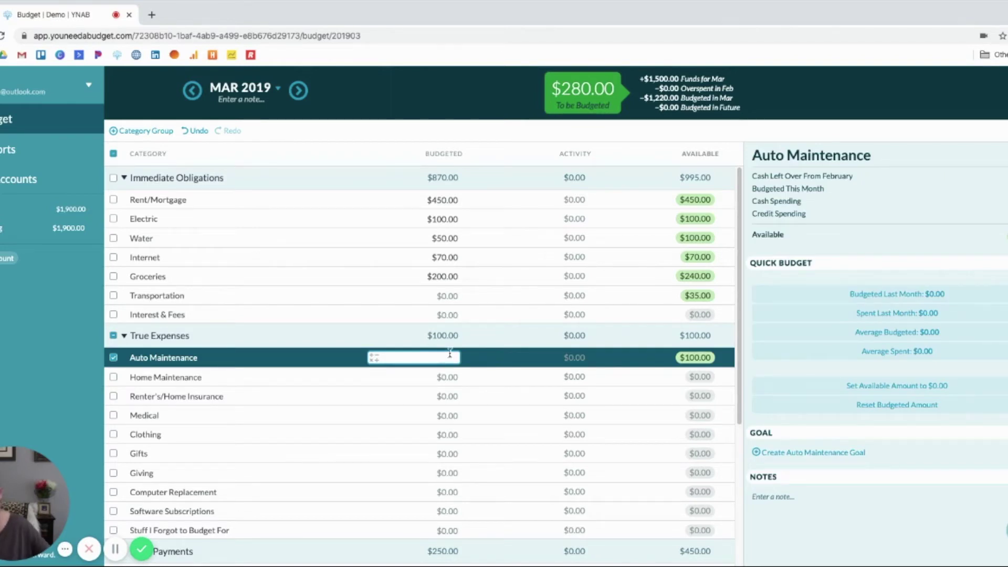
click(439, 296)
text(100)
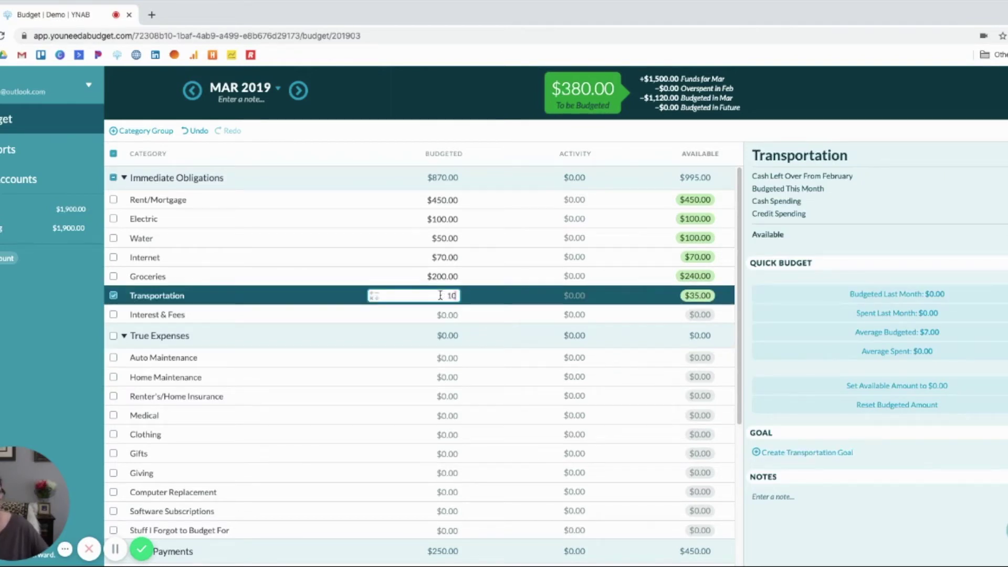
key(Return)
click(115, 297)
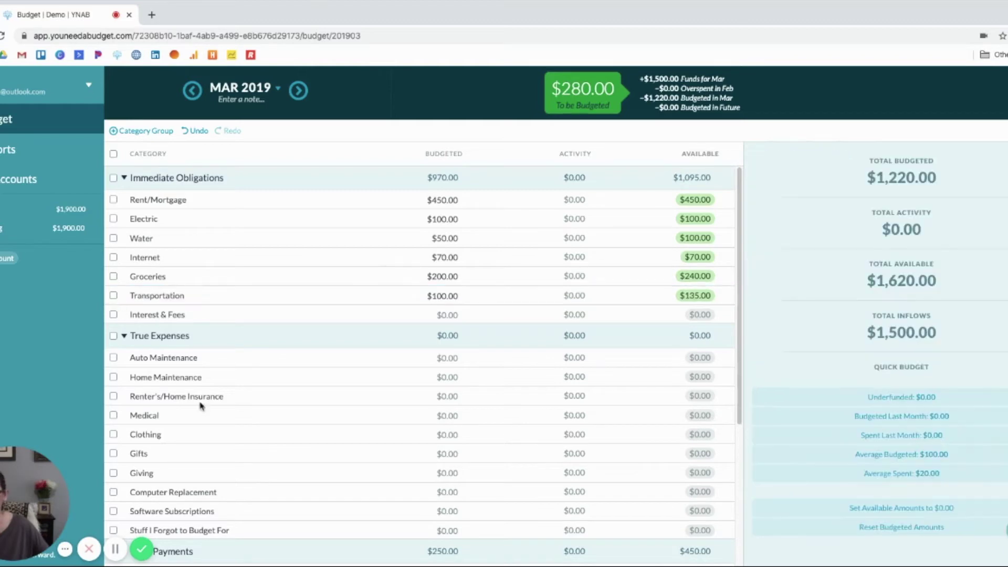
scroll(202, 407, down, 2)
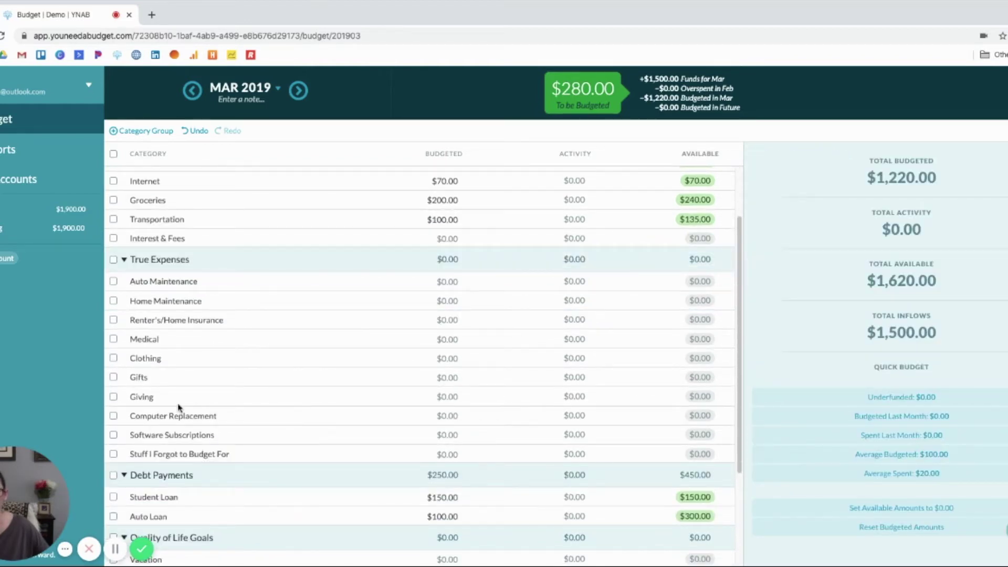
Budget $50 for Computer Replacement and $20 for Vacation
click(426, 415)
click(437, 417)
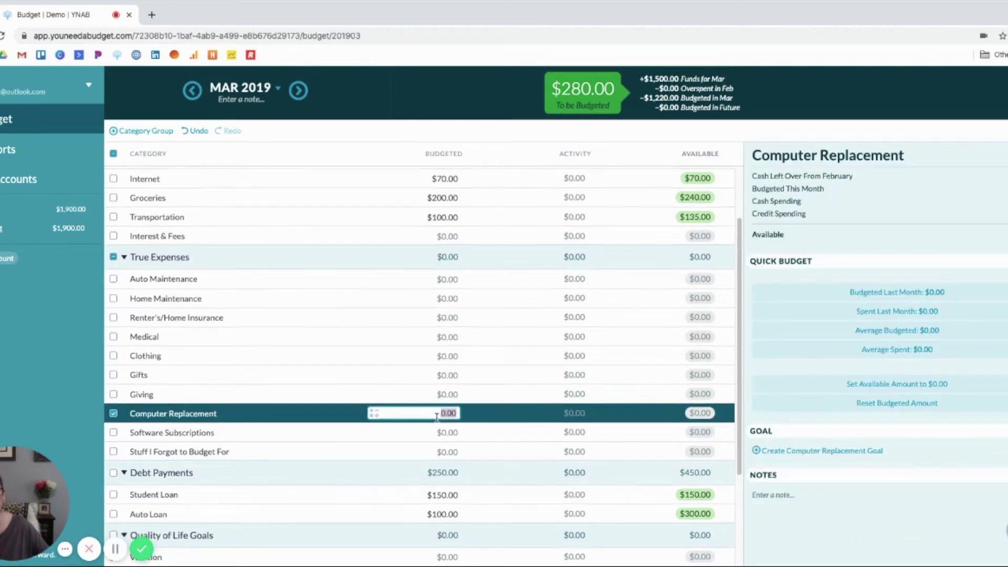
text(50)
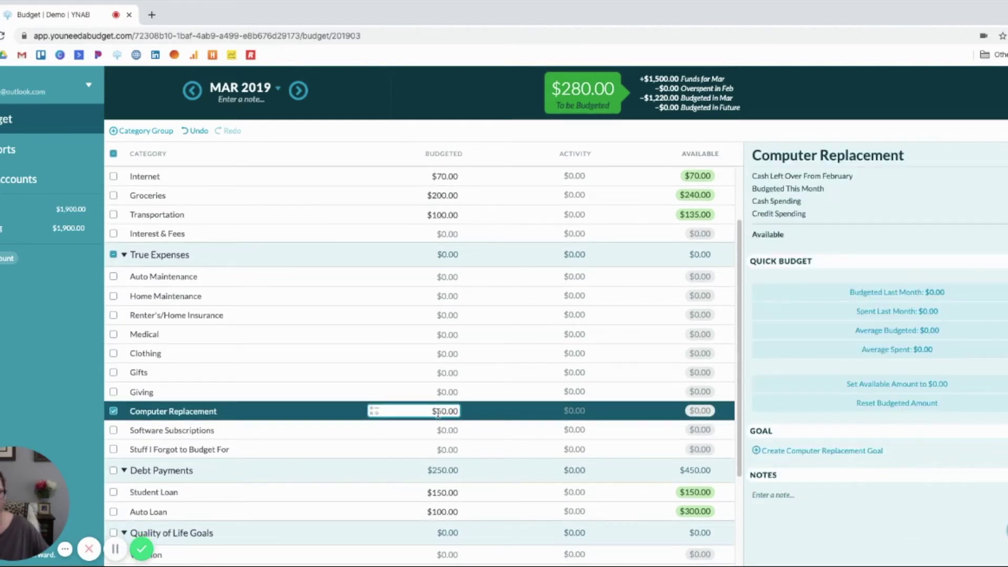
key(Return)
click(112, 412)
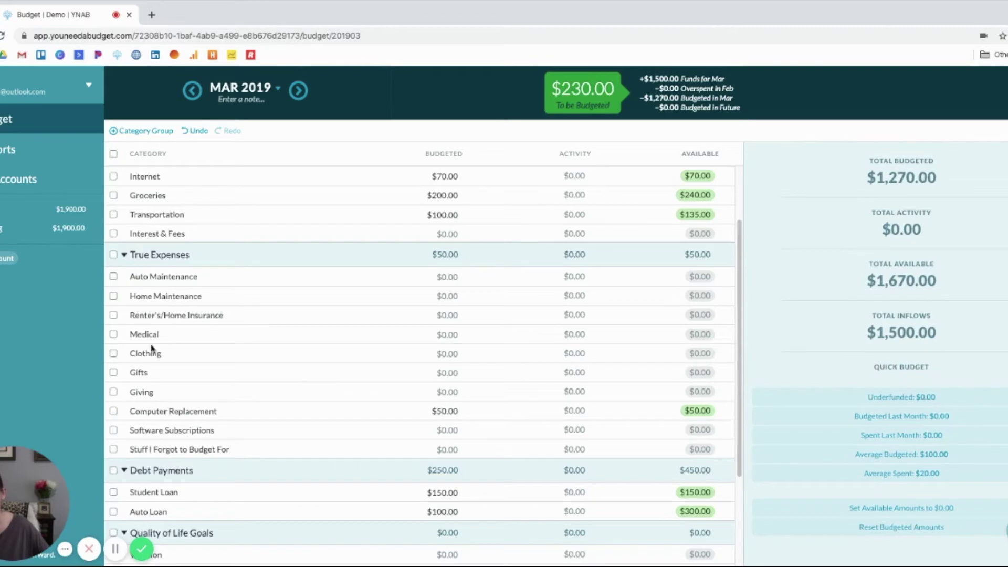
scroll(151, 348, down, 3)
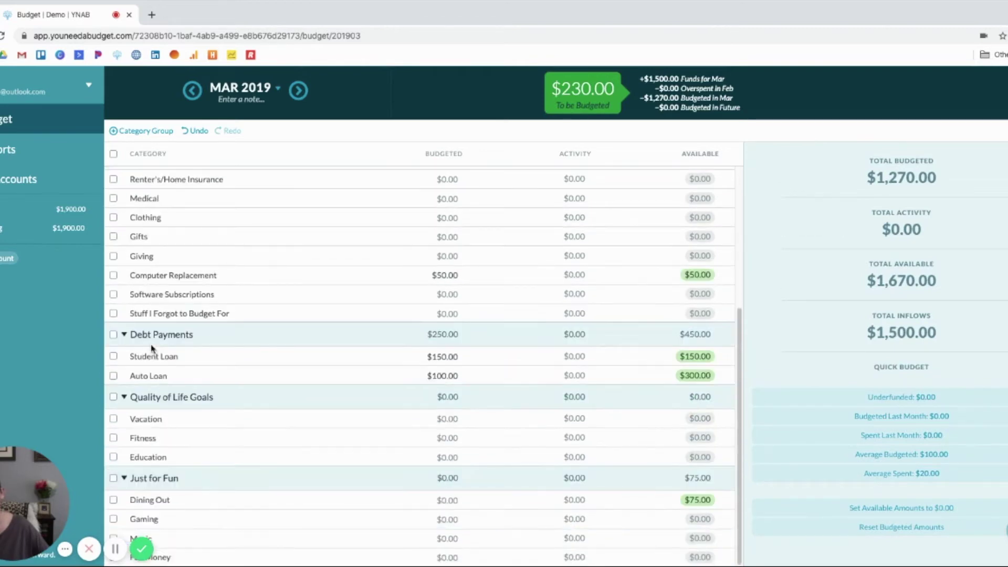
click(447, 416)
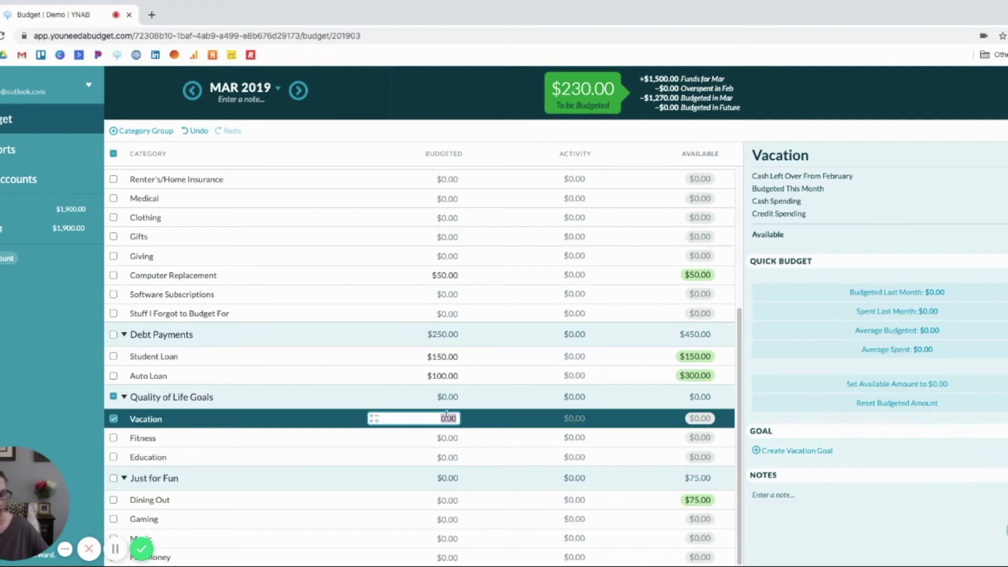
text(20)
key(Return)
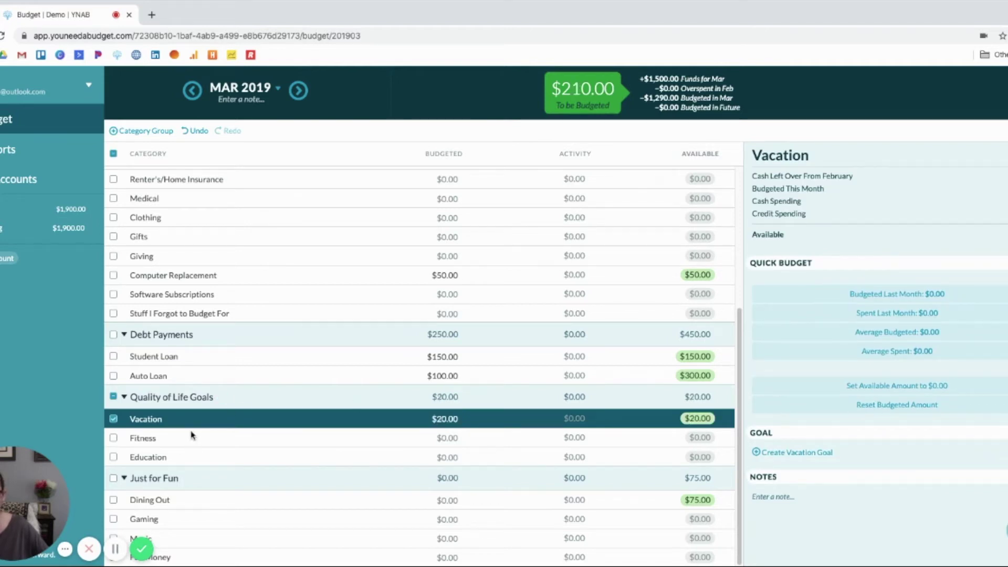
click(116, 423)
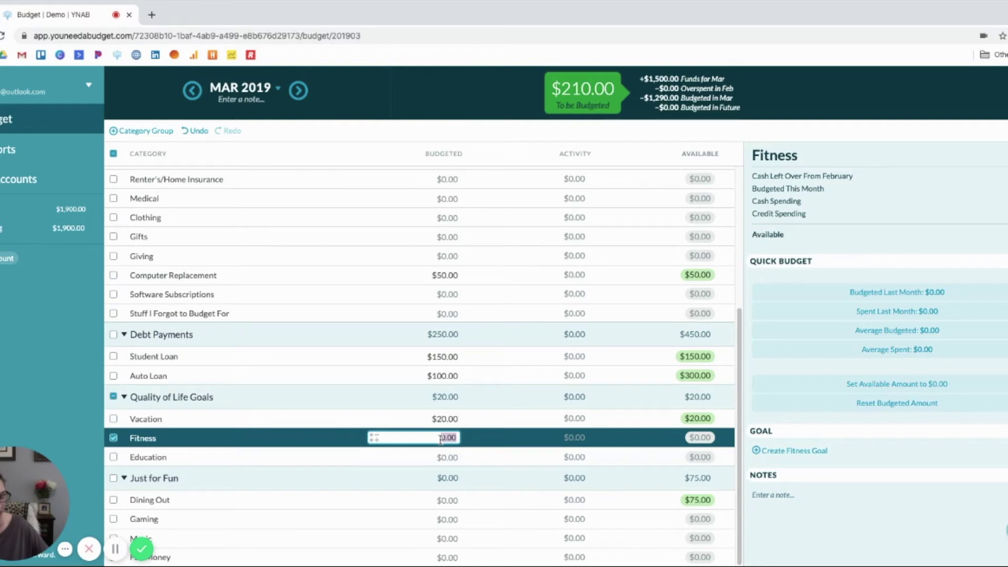
Budget $30 for Fitness and $40 for Software Subscriptions
text(30)
key(Return)
click(113, 437)
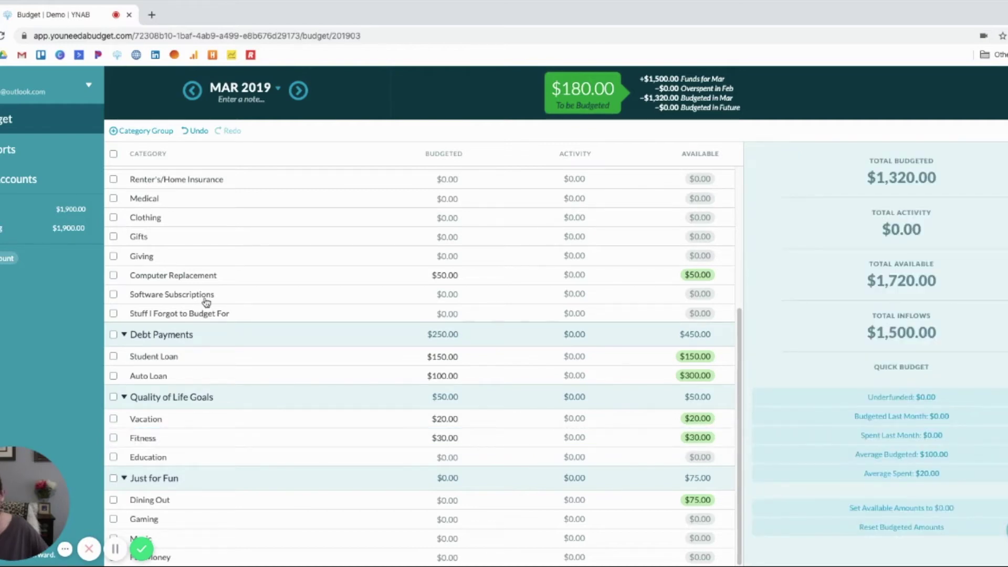
click(411, 294)
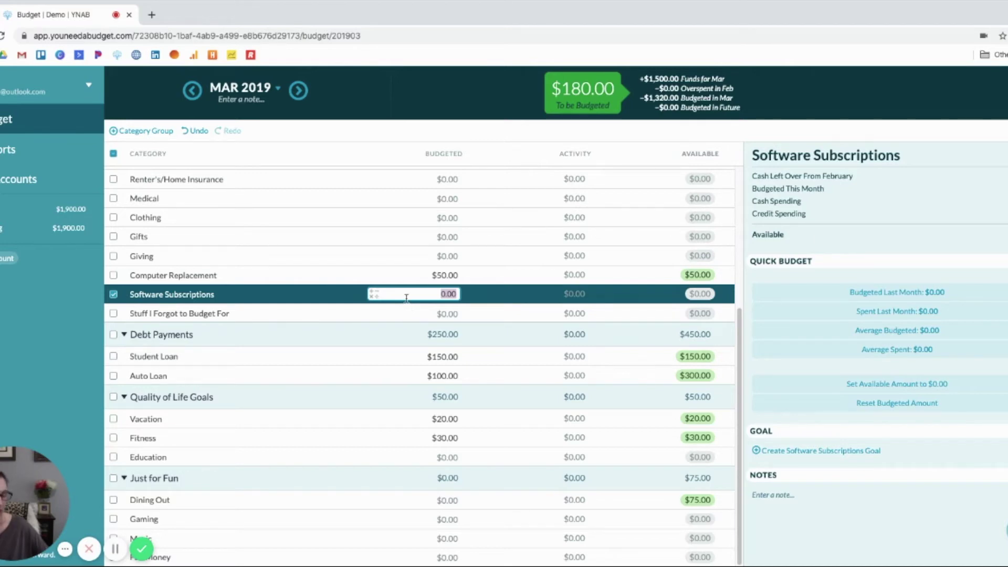
text(40)
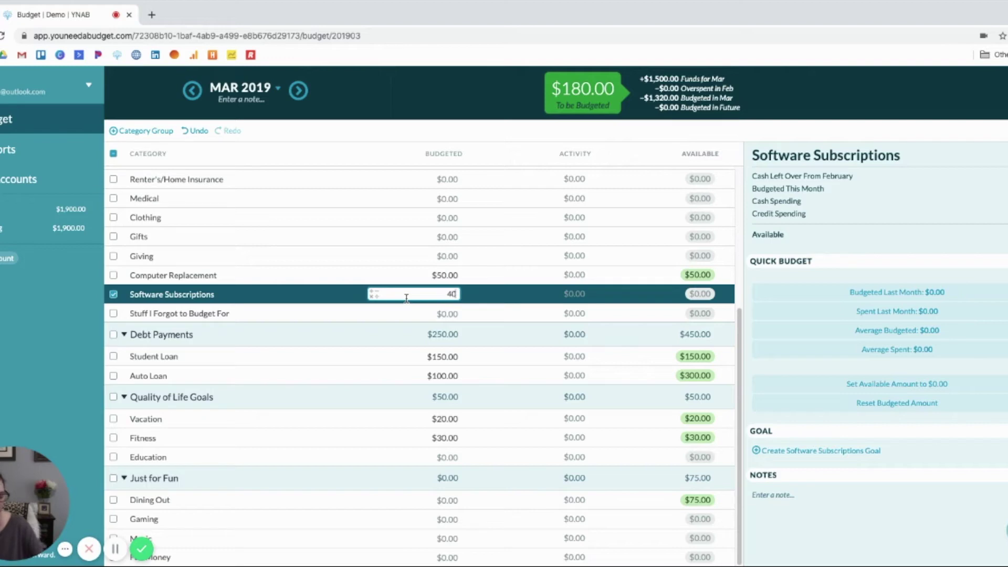
key(Return)
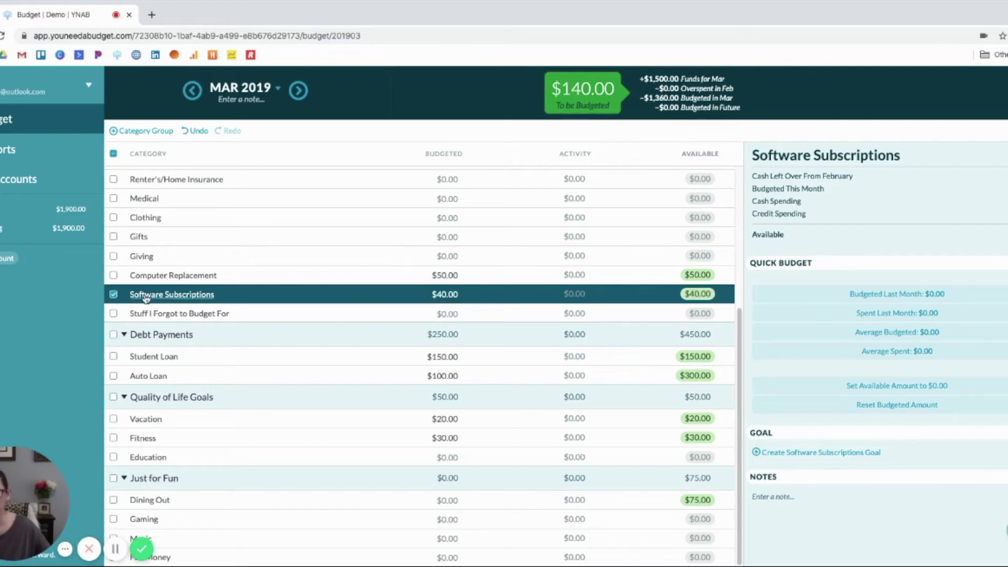
click(120, 296)
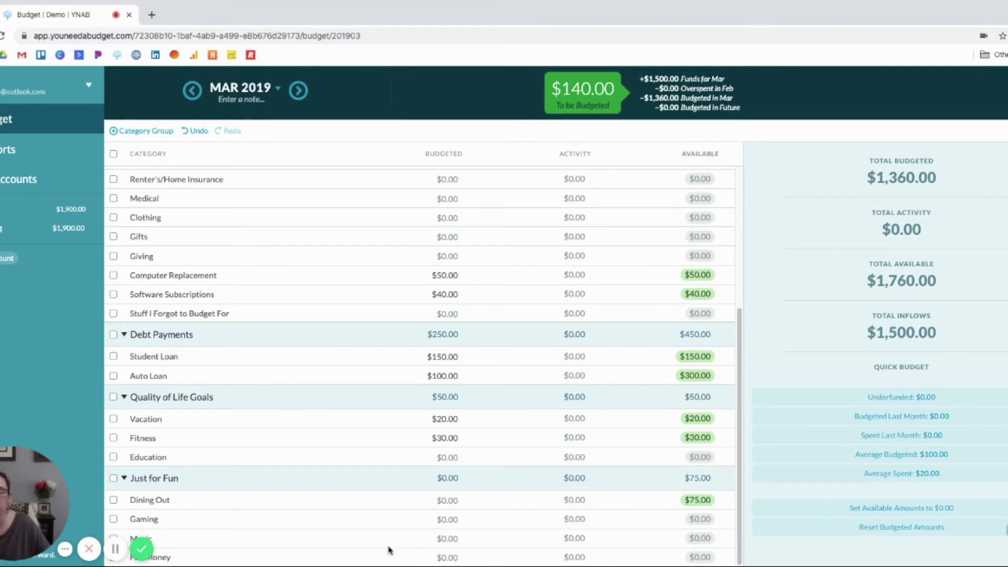
Move Fun Money to the top of Just for Fun, then budget $20 Fun Money and $60 Dining Out
drag(291, 560, 284, 503)
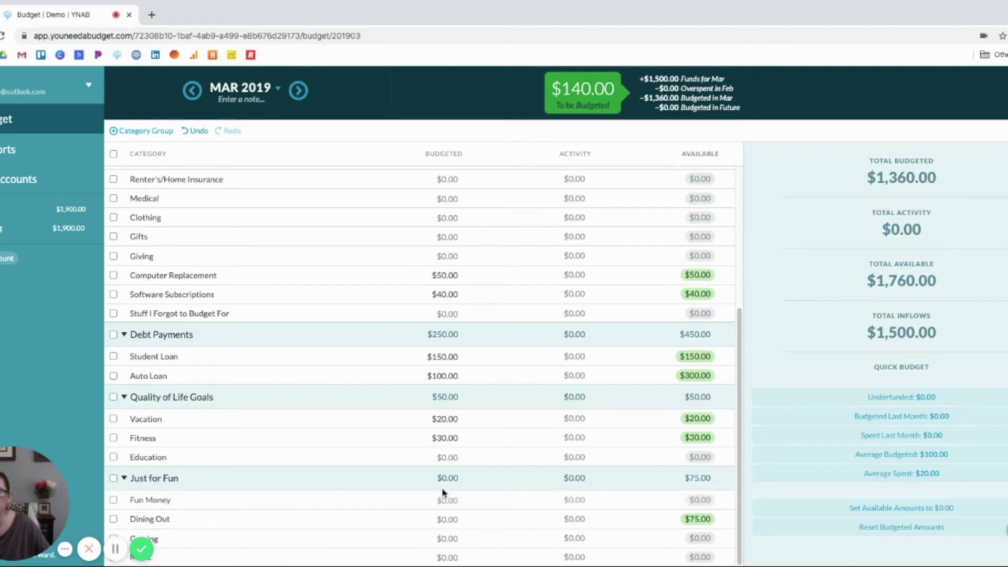
click(528, 497)
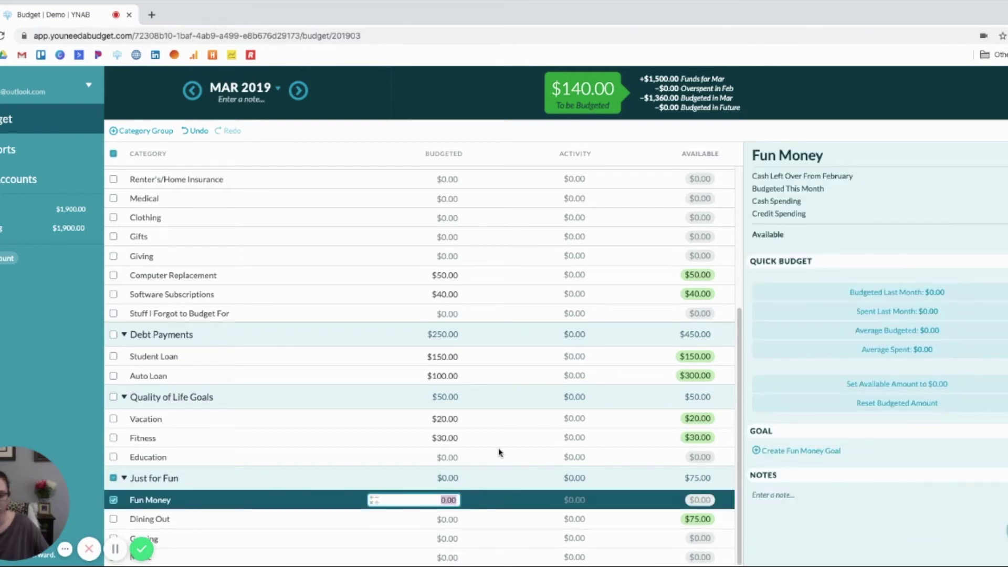
text(20)
key(Return)
click(450, 519)
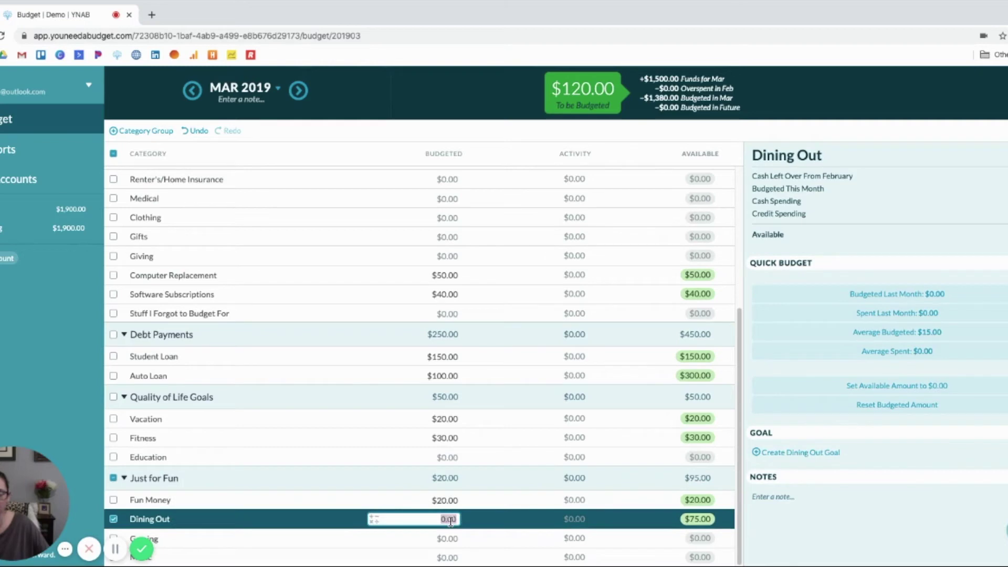
text(60)
key(Return)
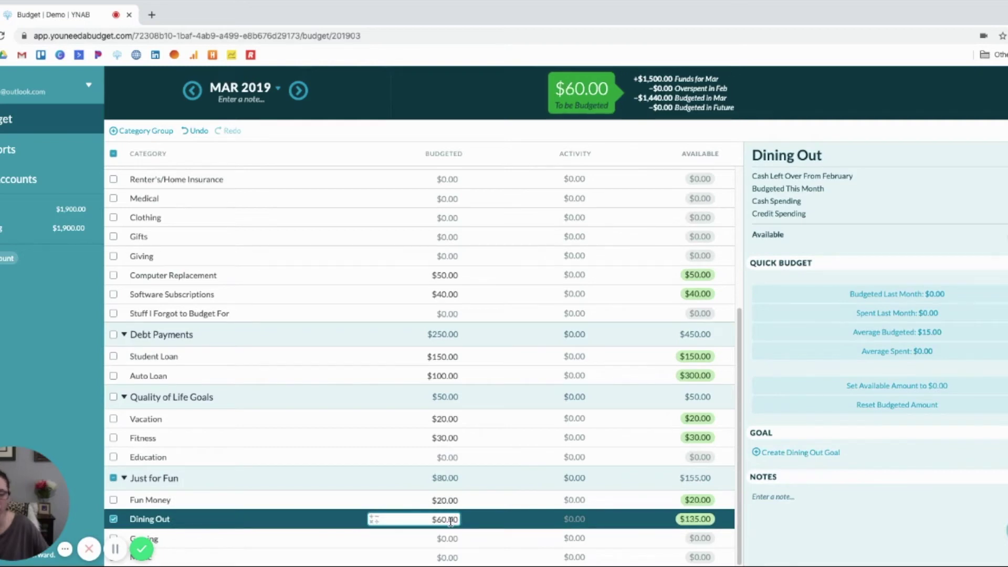
click(114, 518)
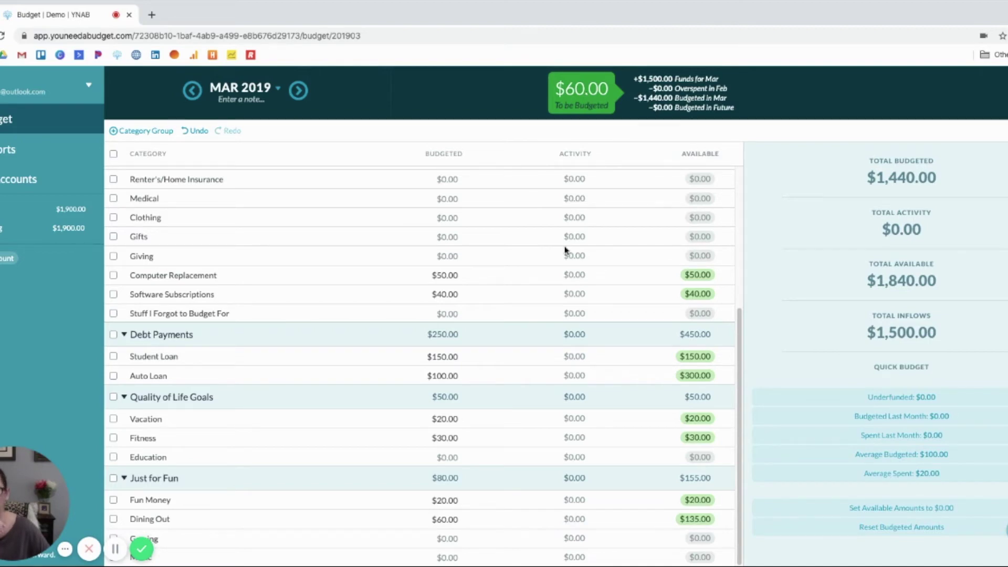
scroll(563, 256, up, 3)
scroll(563, 257, up, 1)
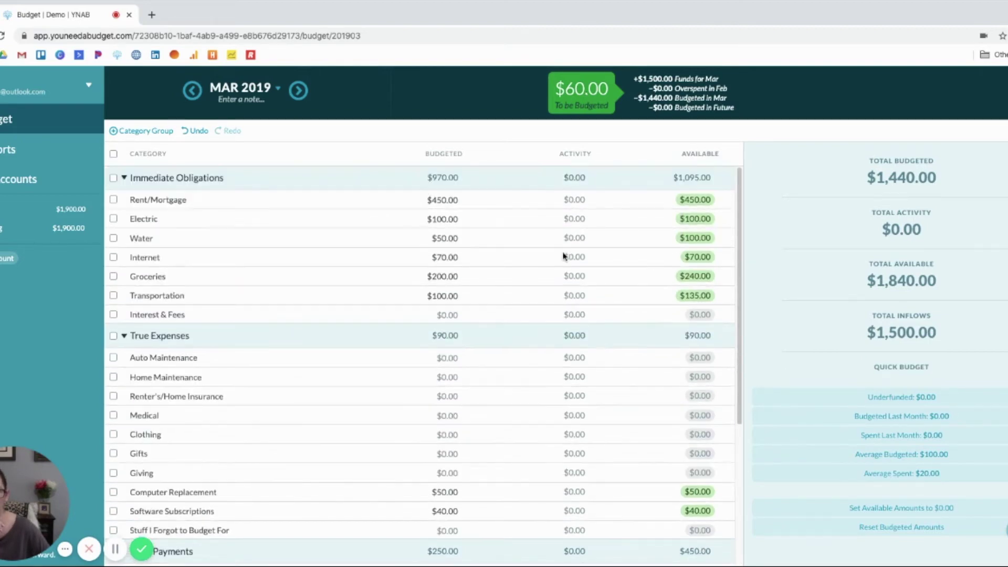
scroll(563, 256, down, 3)
scroll(564, 255, up, 3)
click(394, 377)
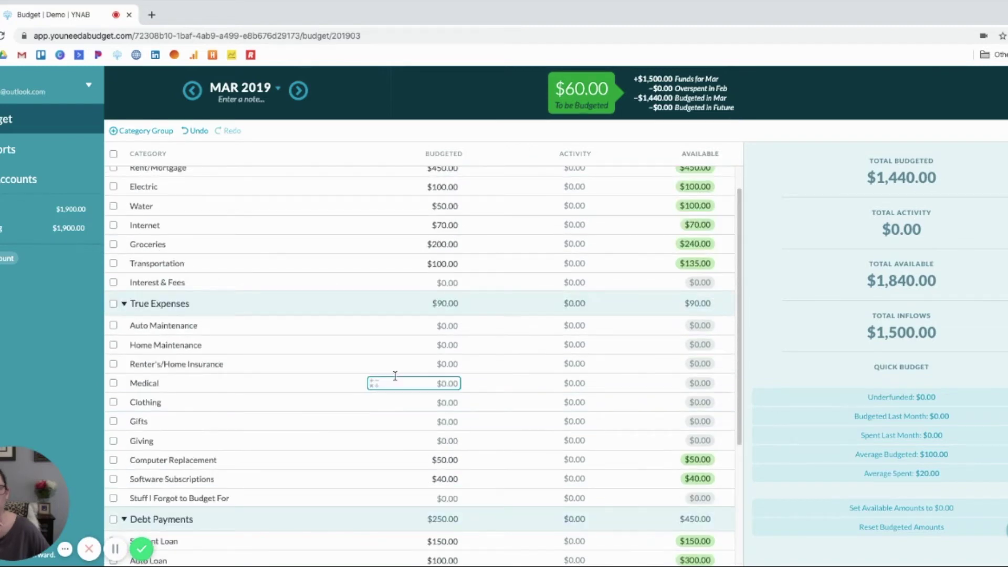
scroll(395, 376, down, 3)
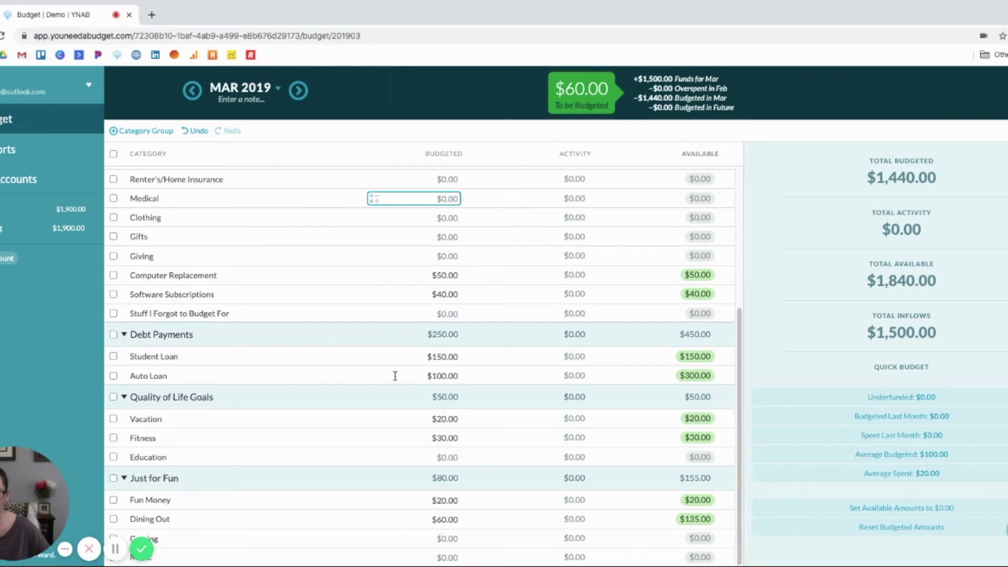
key(Escape)
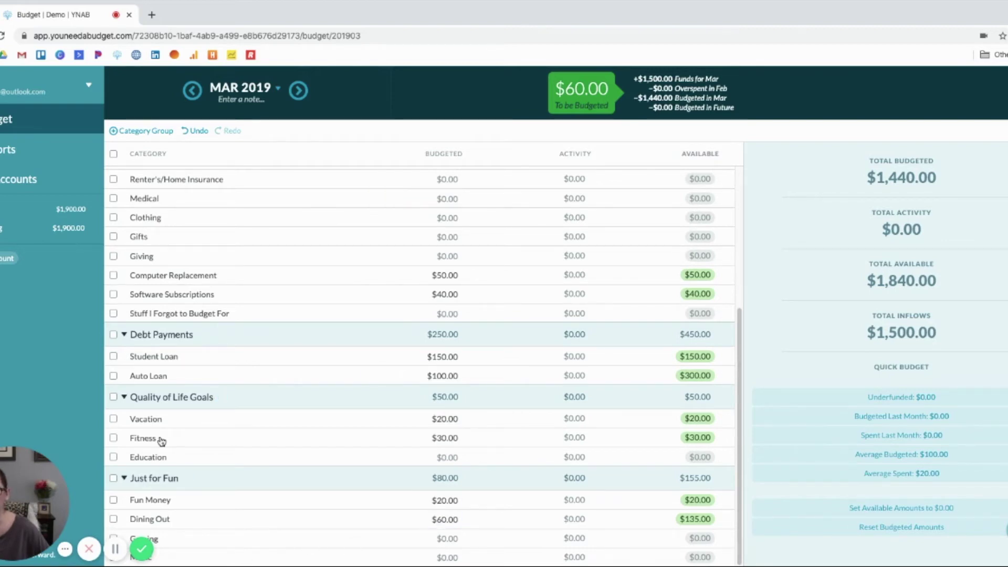
scroll(228, 429, up, 3)
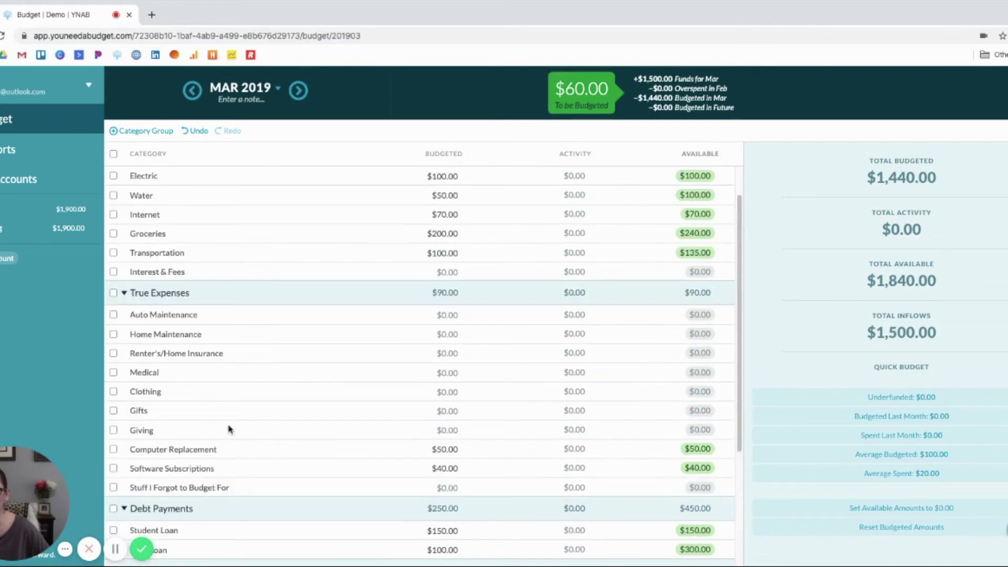
scroll(228, 429, up, 1)
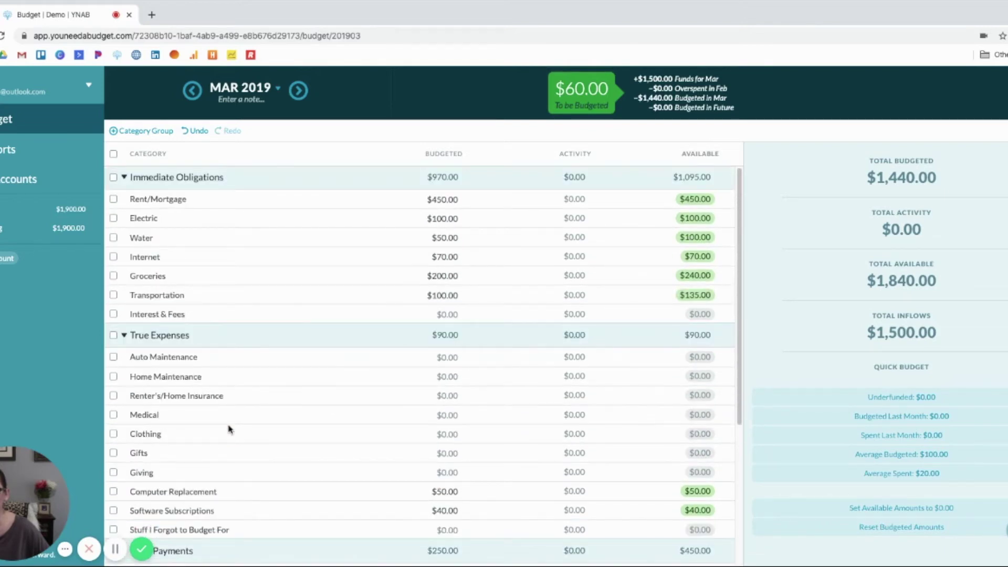
scroll(228, 429, down, 1)
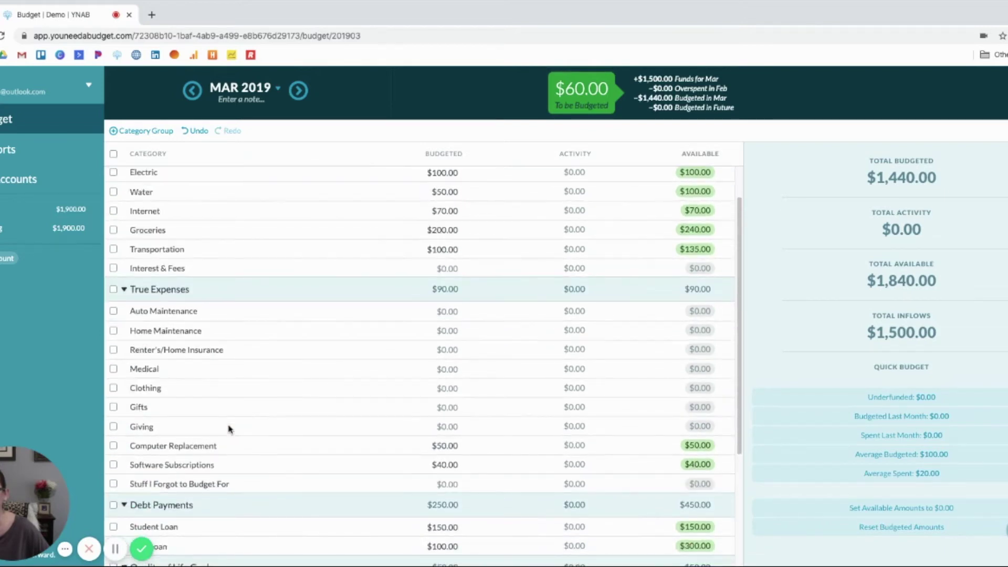
scroll(228, 430, down, 2)
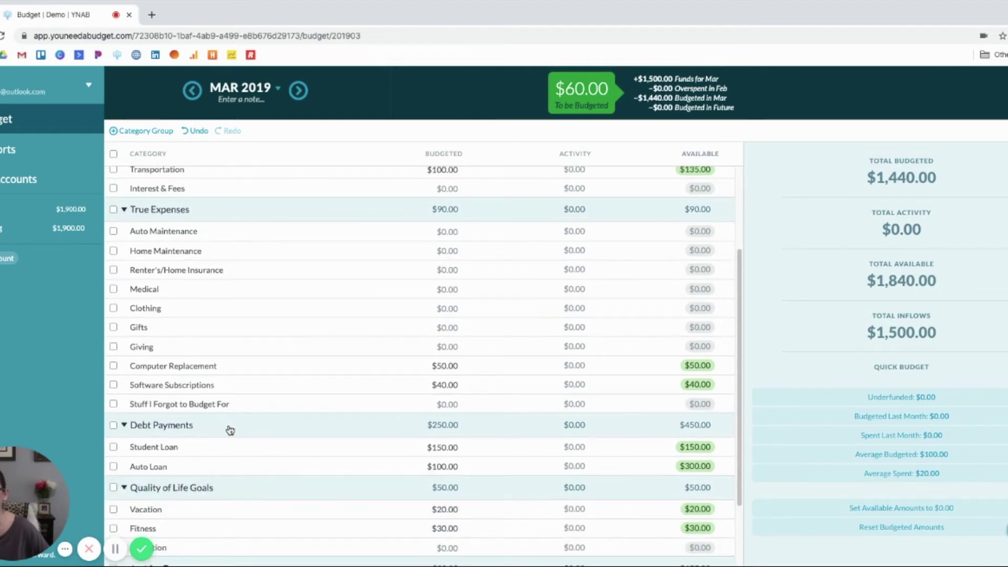
scroll(230, 430, down, 2)
scroll(229, 429, up, 5)
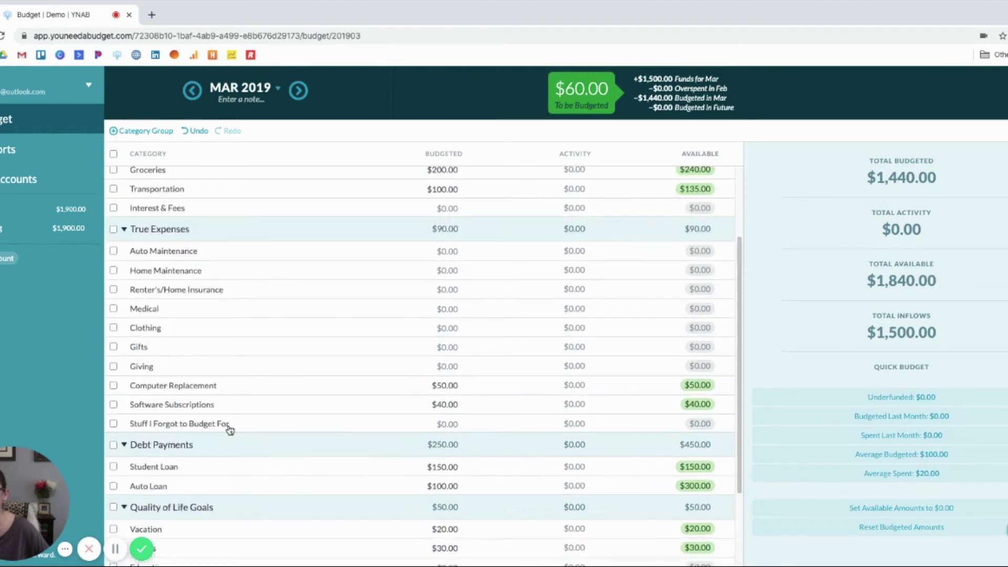
Create a new Savings category under Immediate Obligations
click(232, 179)
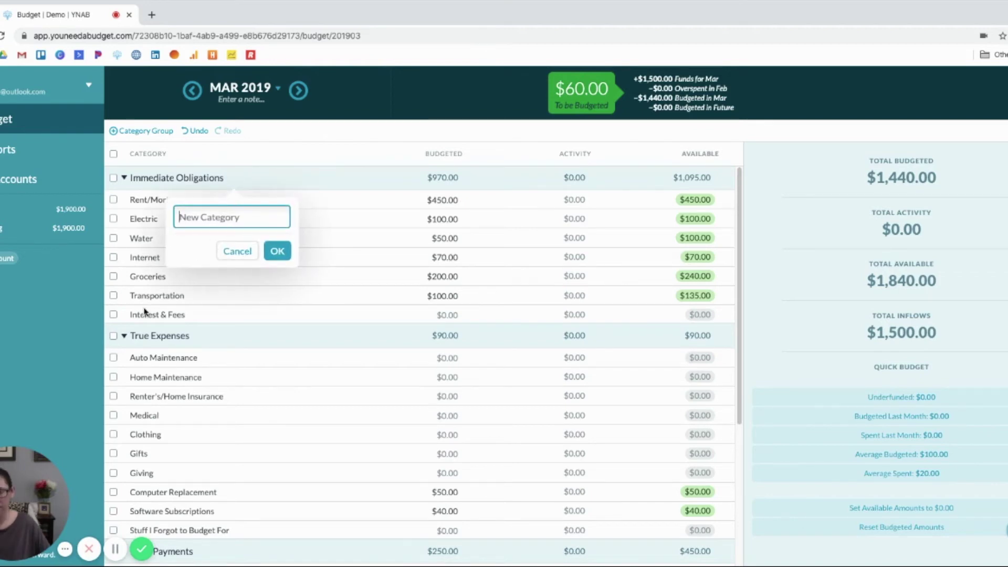
text(Savings)
key(Return)
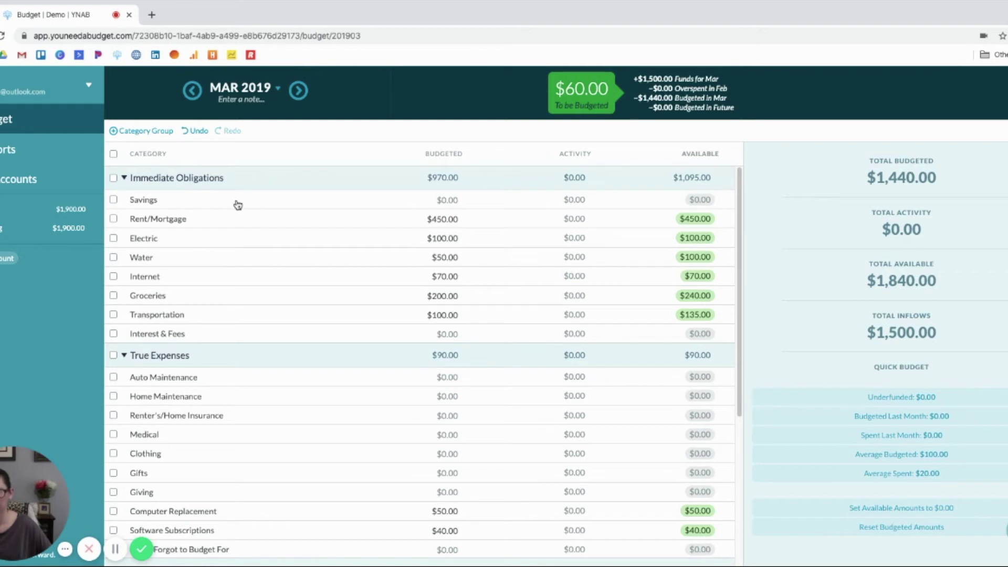
Assign $60 to Savings, bringing To Be Budgeted to $0.00
click(416, 197)
click(444, 200)
text(60)
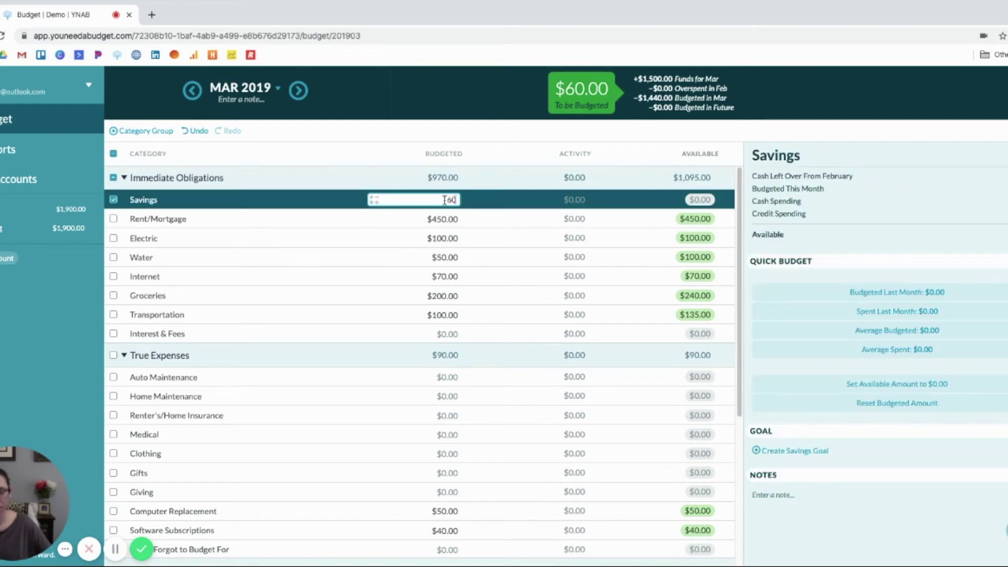
key(Return)
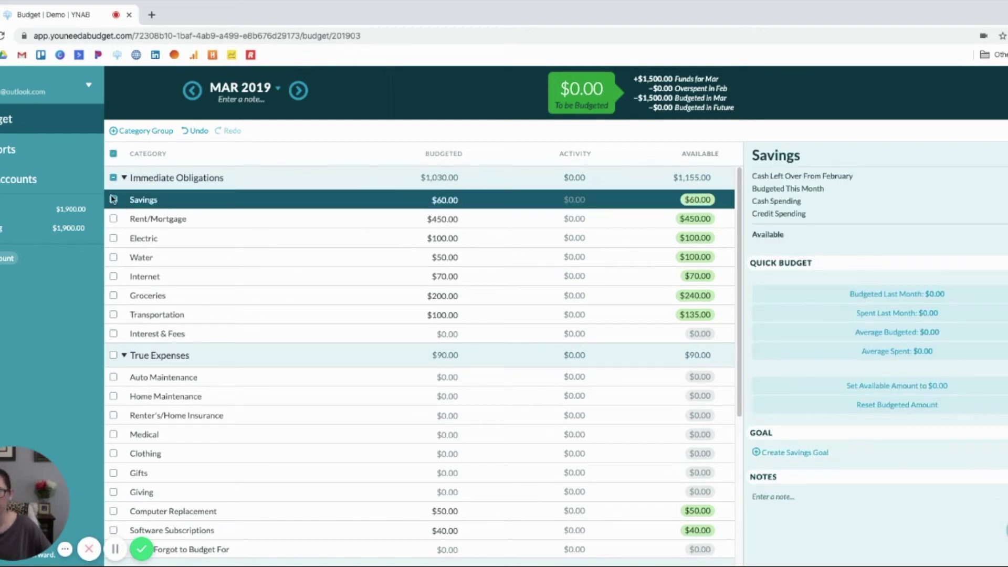
click(114, 199)
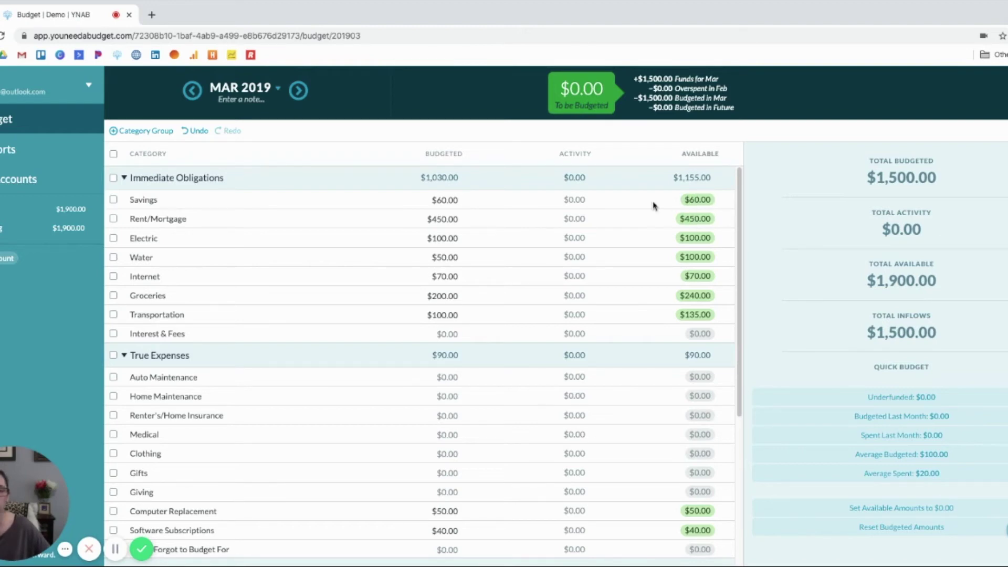
scroll(302, 516, down, 1)
scroll(302, 516, up, 1)
scroll(677, 492, down, 5)
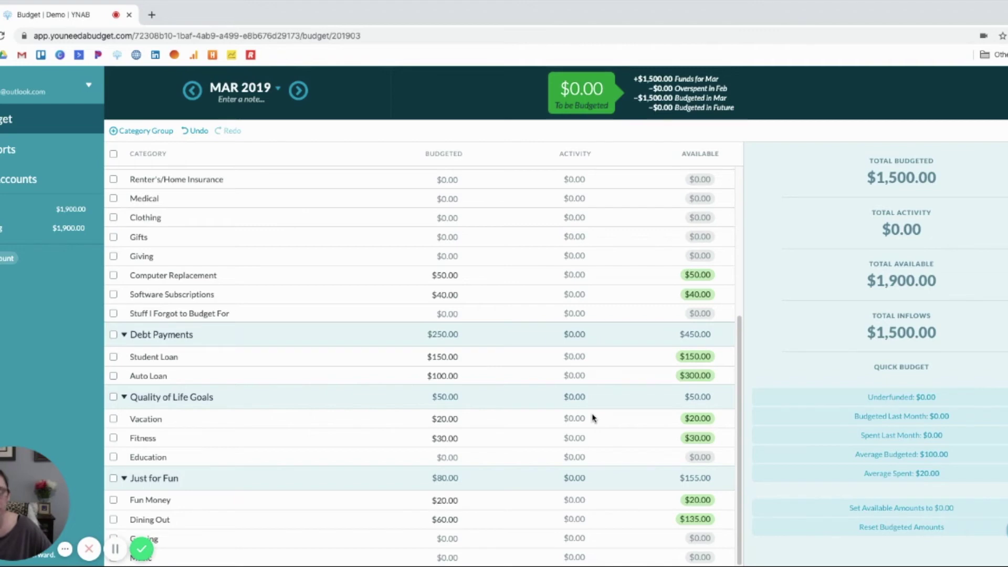
scroll(594, 417, up, 5)
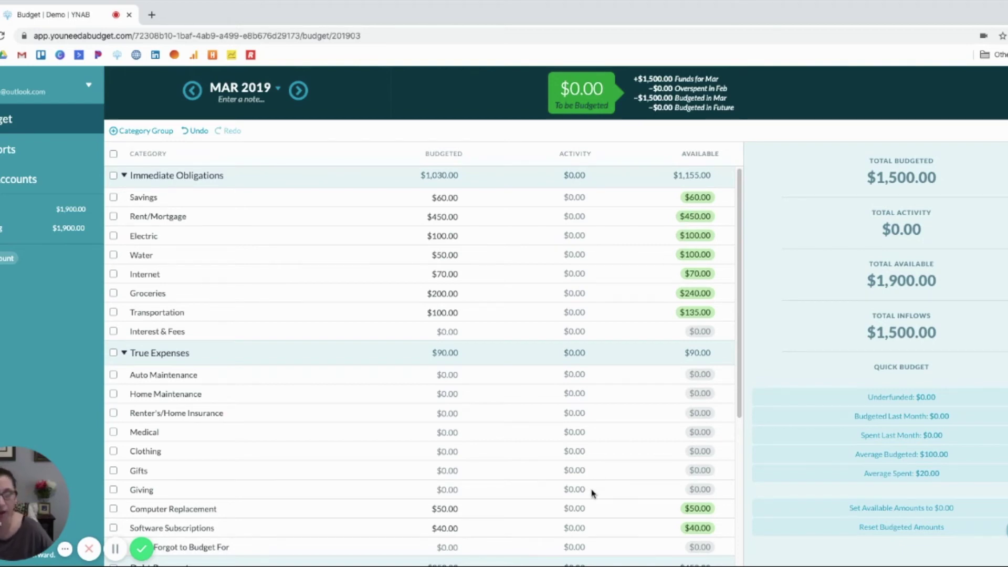
click(112, 217)
click(111, 218)
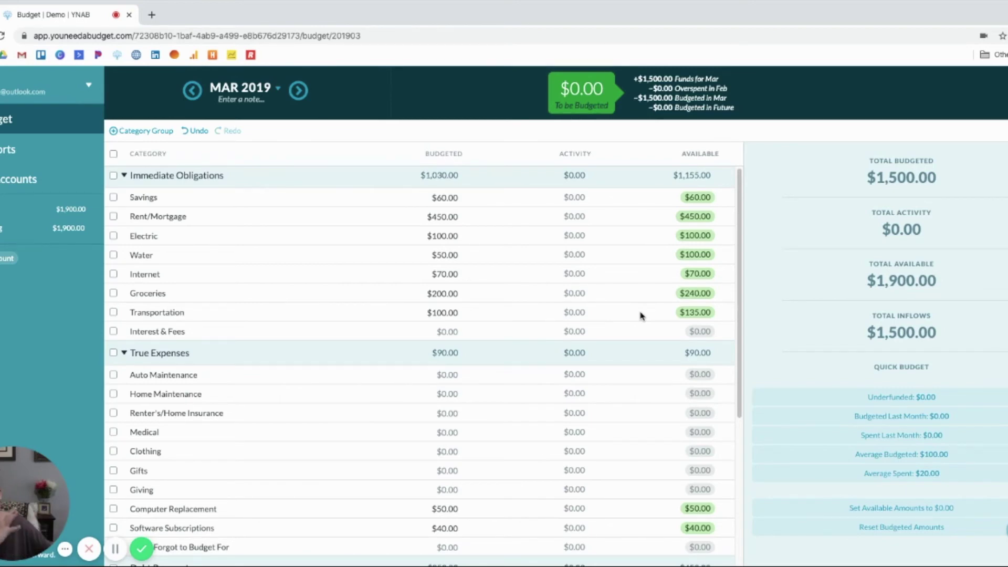
scroll(647, 312, down, 5)
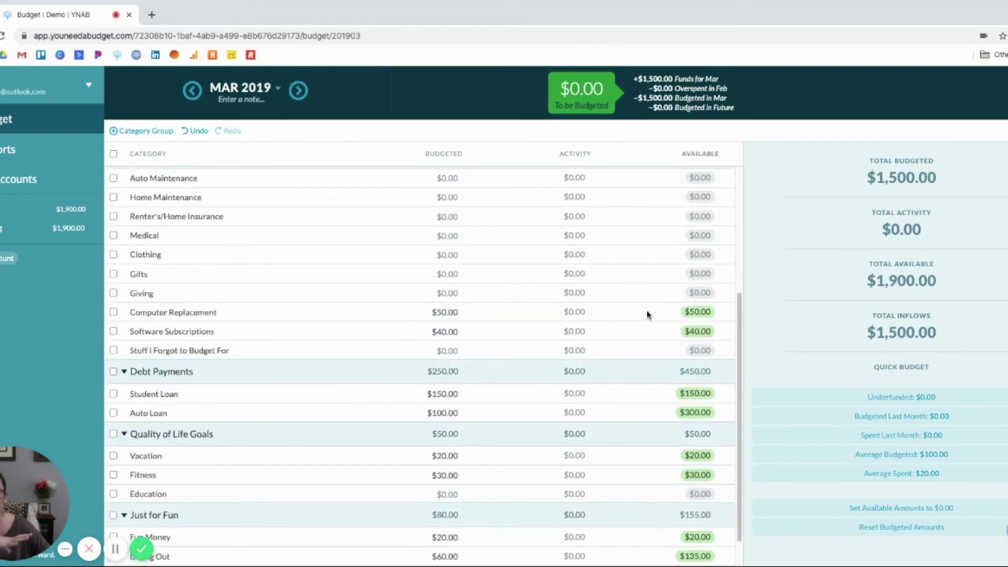
scroll(524, 221, up, 5)
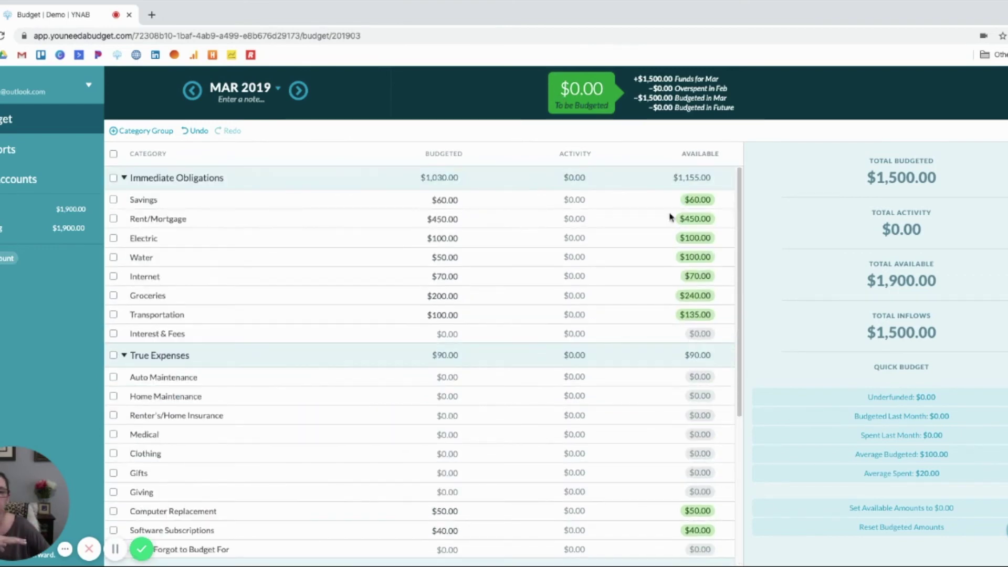
click(709, 201)
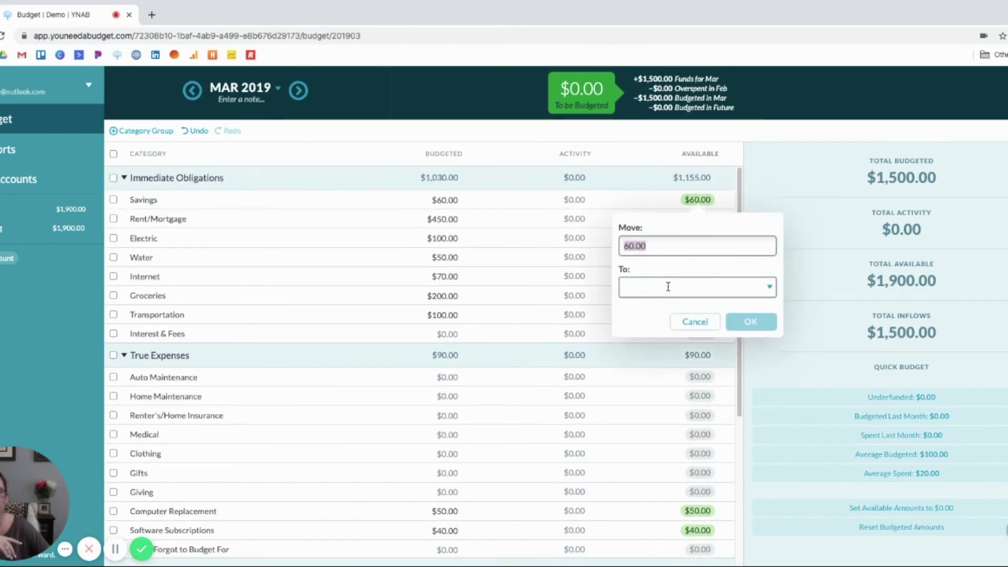
click(788, 289)
click(715, 217)
click(710, 206)
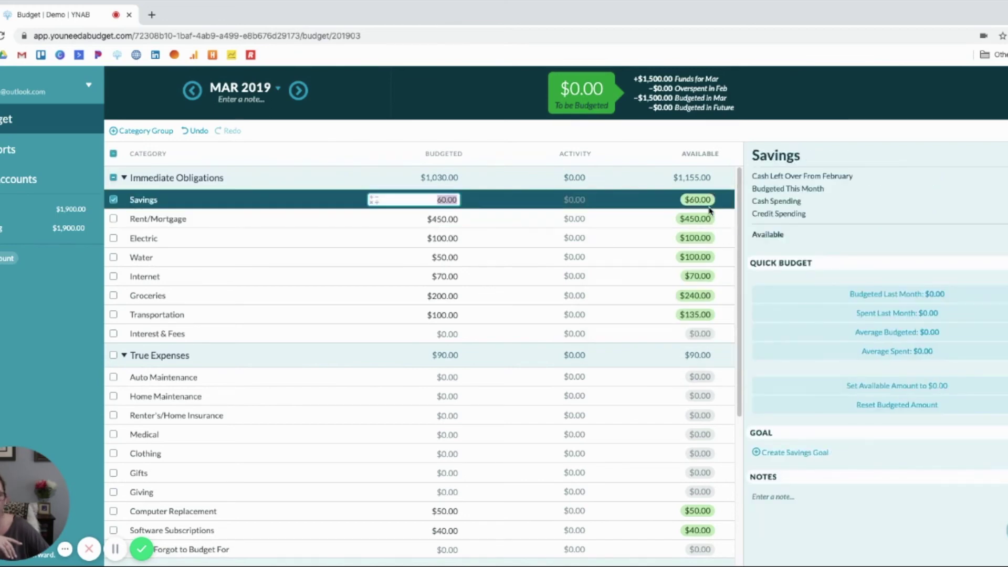
click(709, 205)
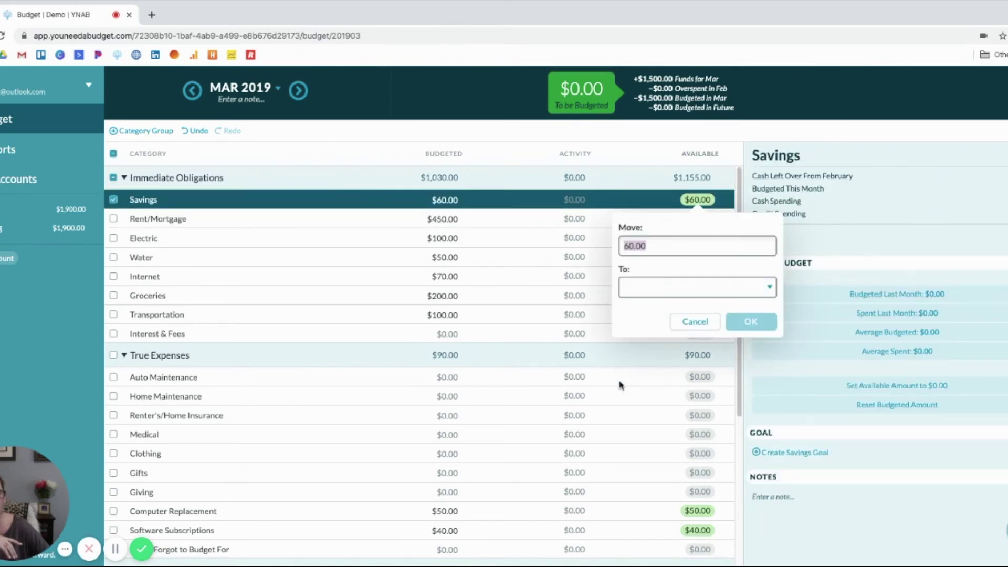
click(116, 207)
click(116, 204)
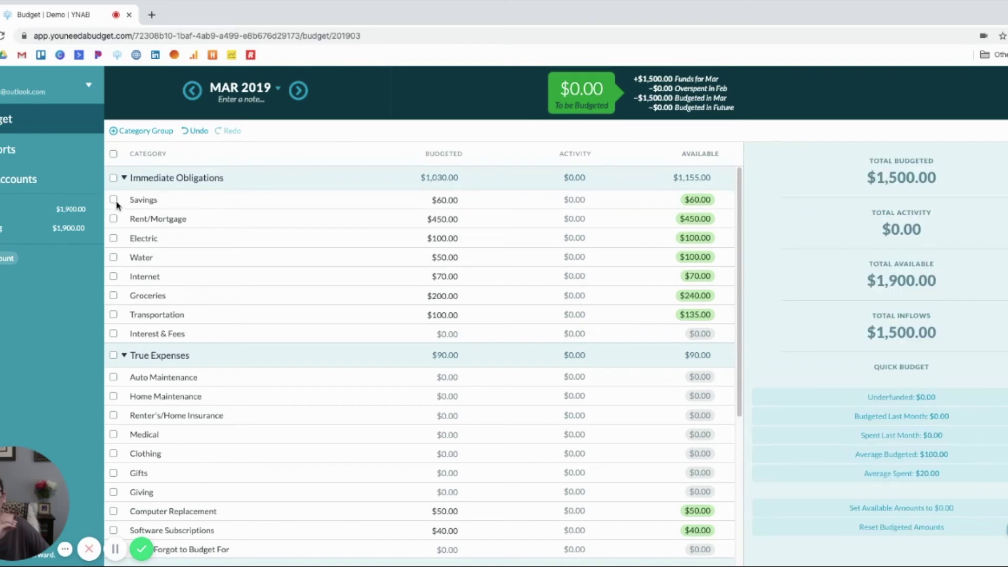
scroll(411, 361, down, 5)
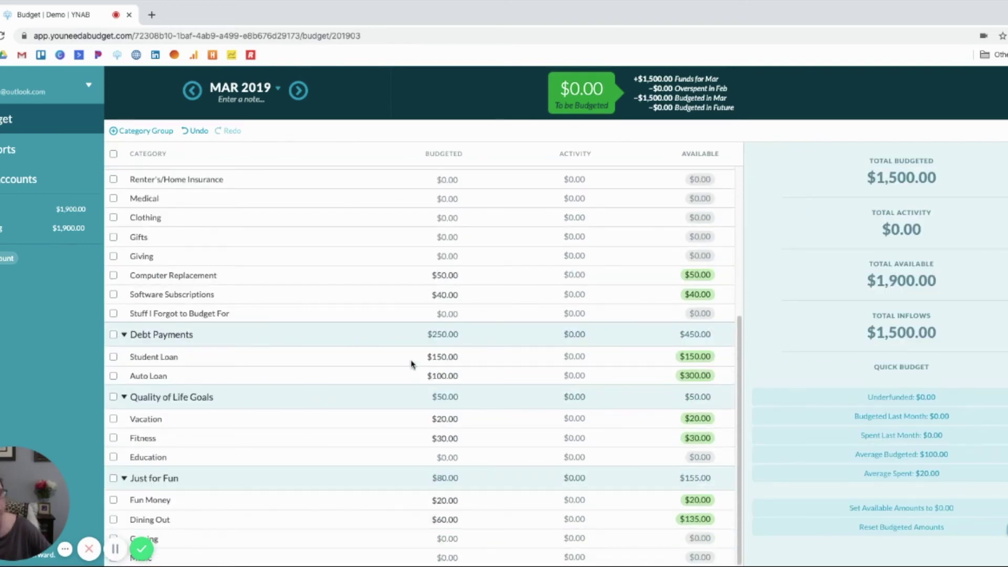
scroll(412, 362, up, 6)
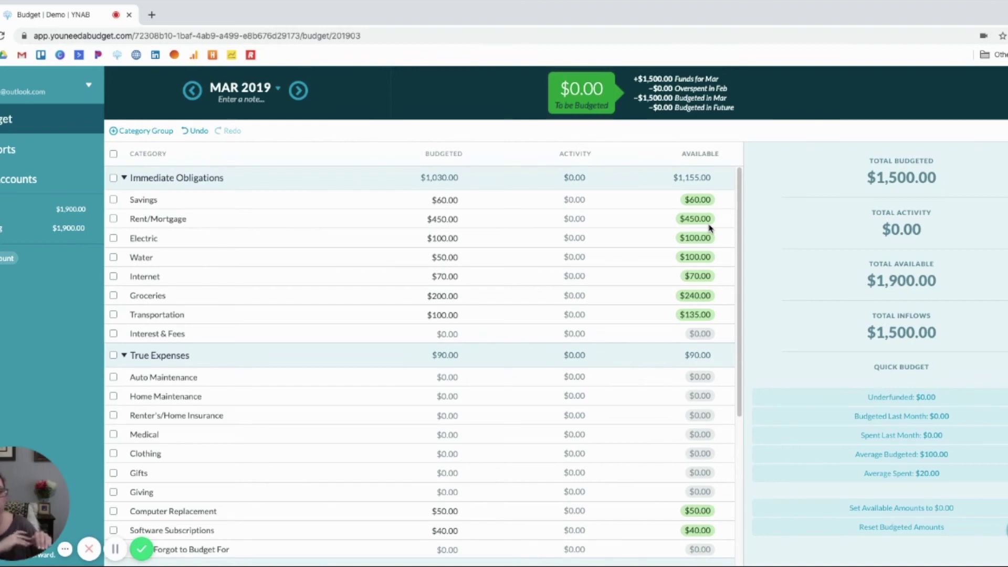
scroll(711, 231, down, 5)
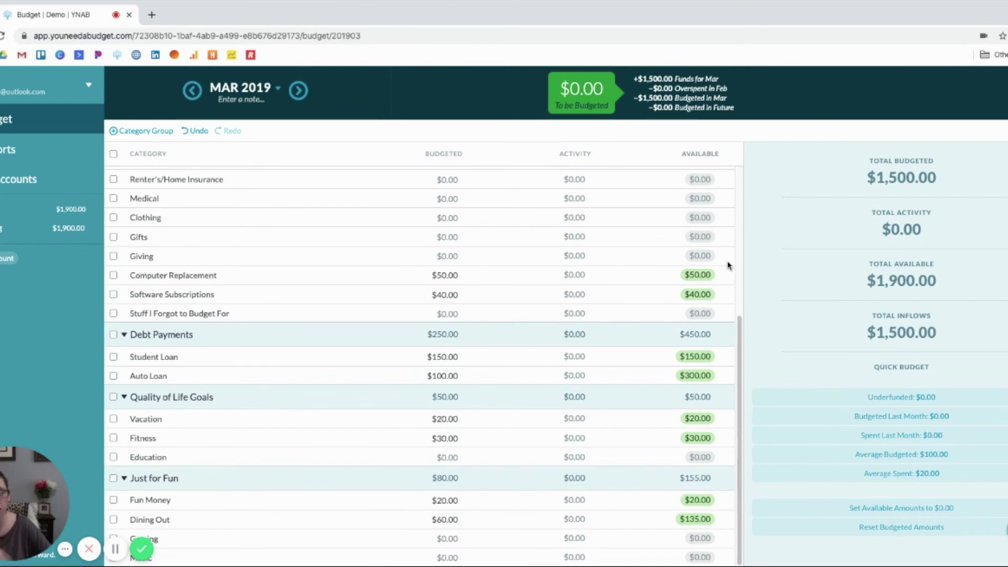
scroll(724, 231, up, 5)
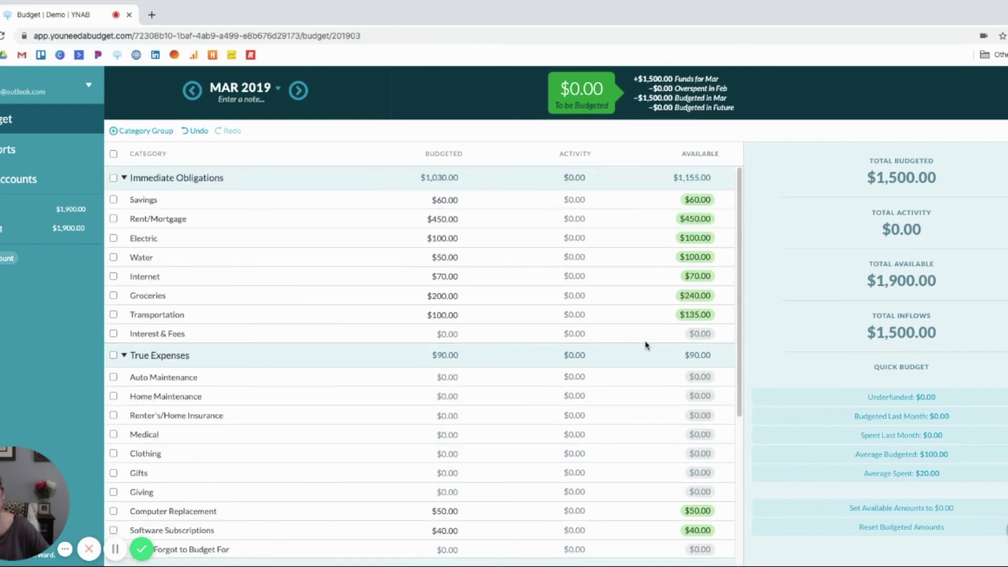